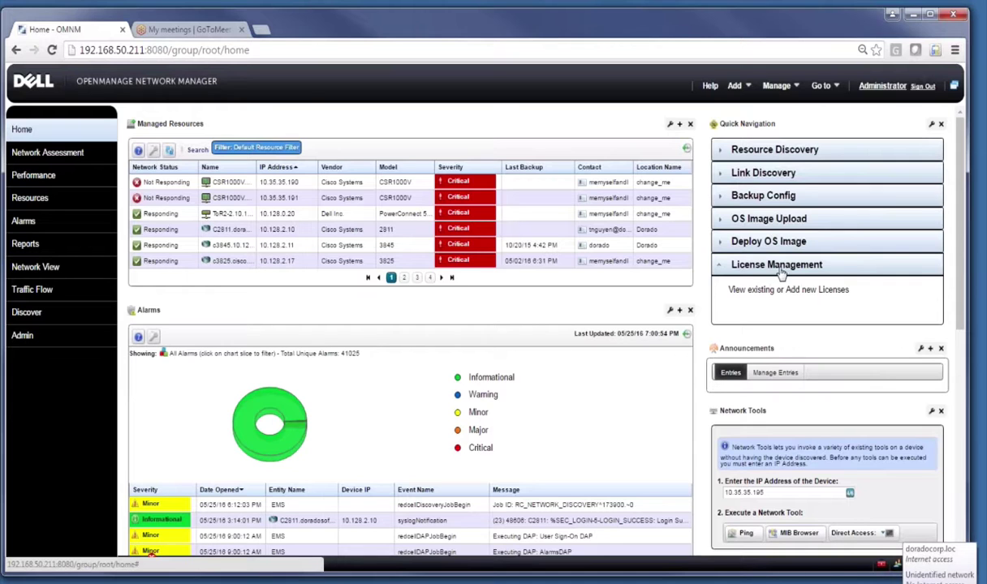
- Open the viewer for existing licenses under License Management and look into the file chooser for registering a license without choosing a file
click(739, 260)
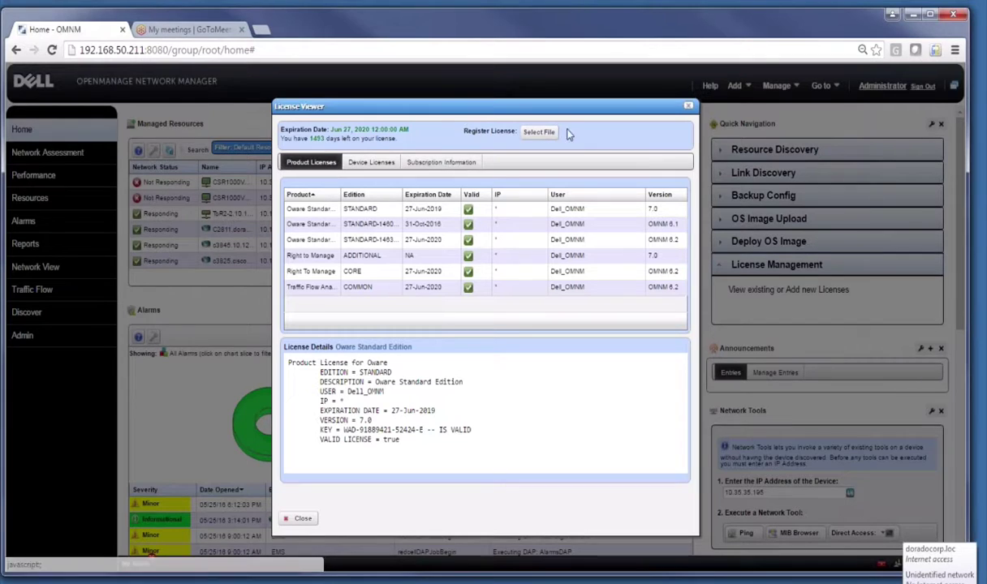
click(538, 131)
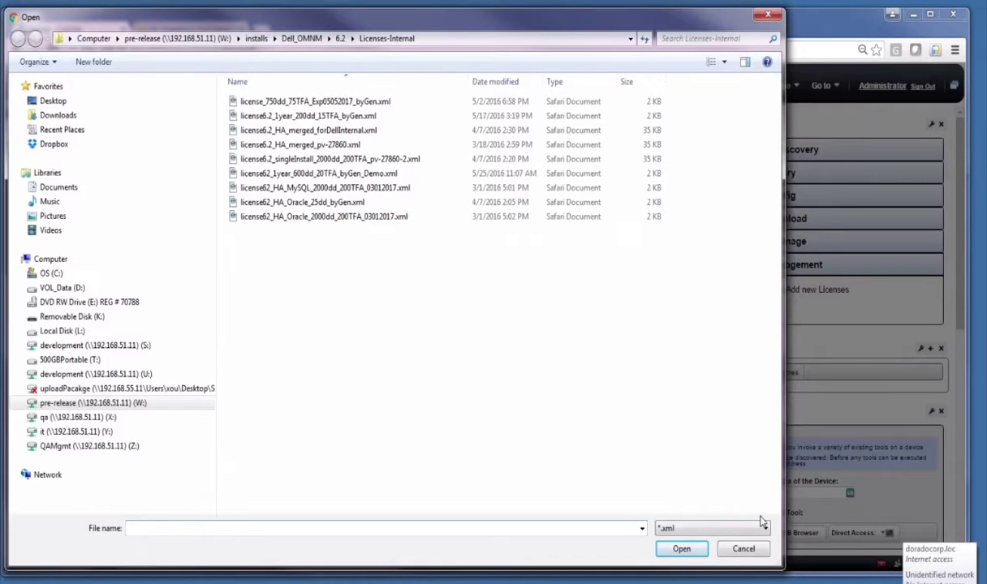
click(743, 549)
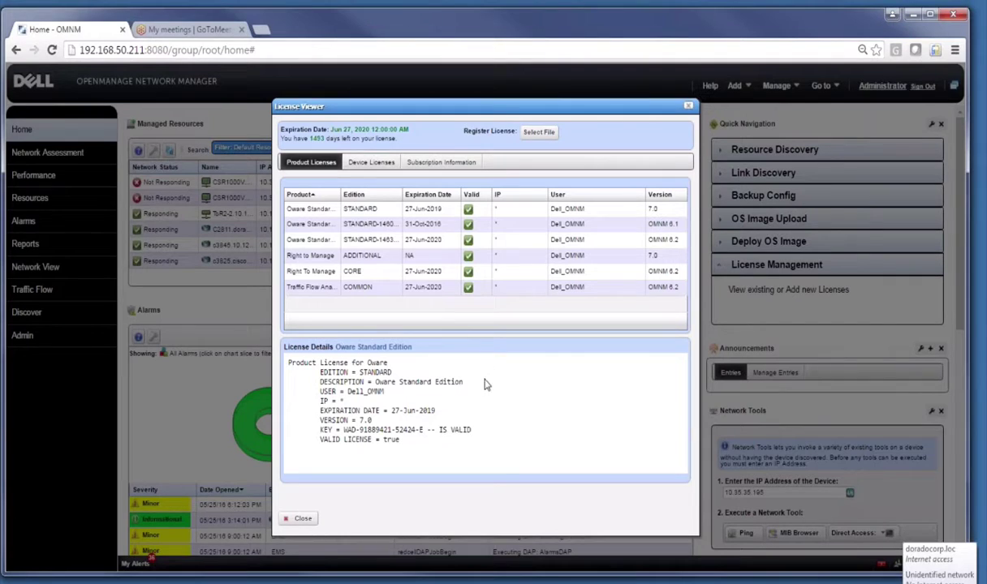
- Show the license details of the Right to Manage ADDITIONAL product license
click(401, 287)
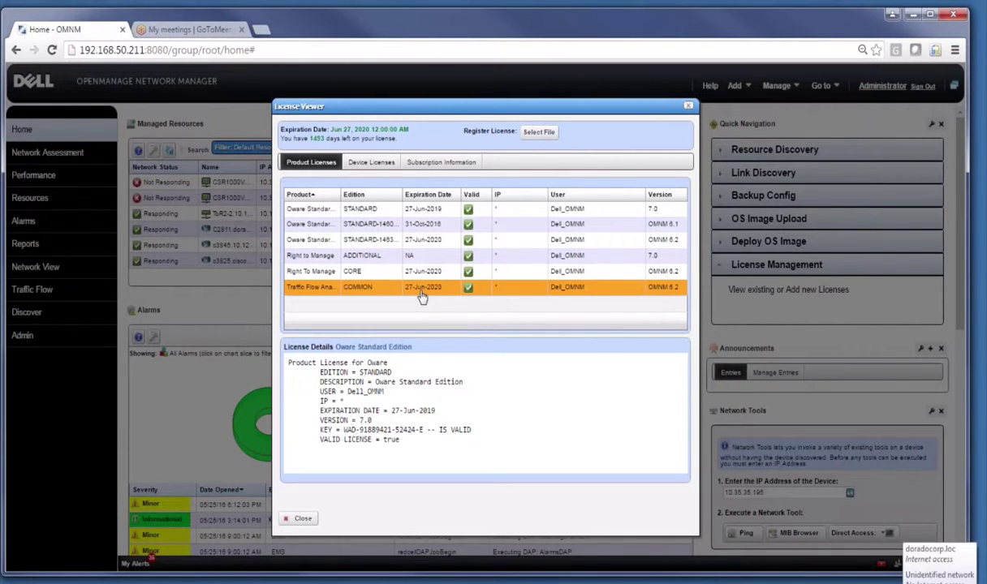
click(364, 258)
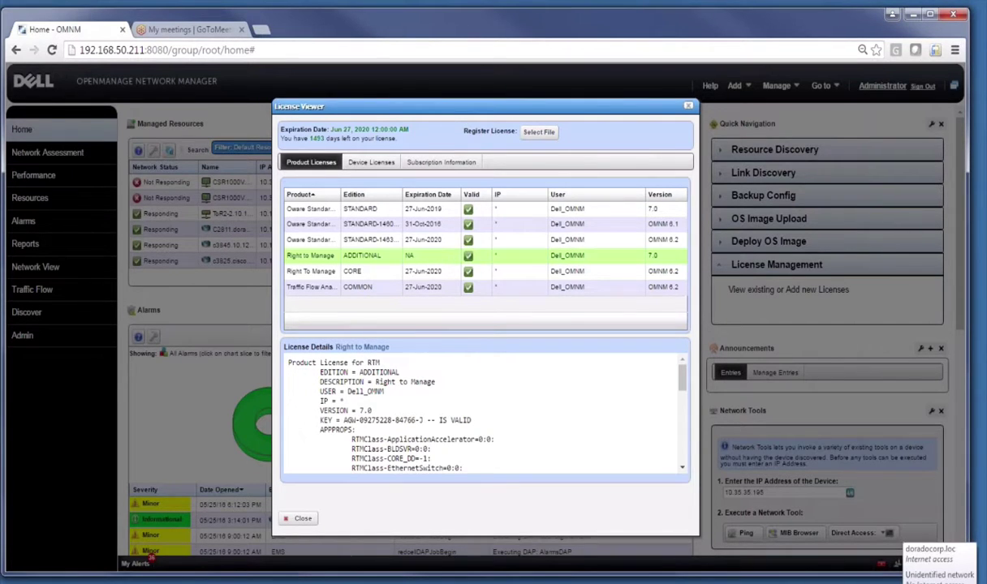
mouse_move(682, 377)
mouse_down()
mouse_move(683, 426)
mouse_move(686, 376)
mouse_up()
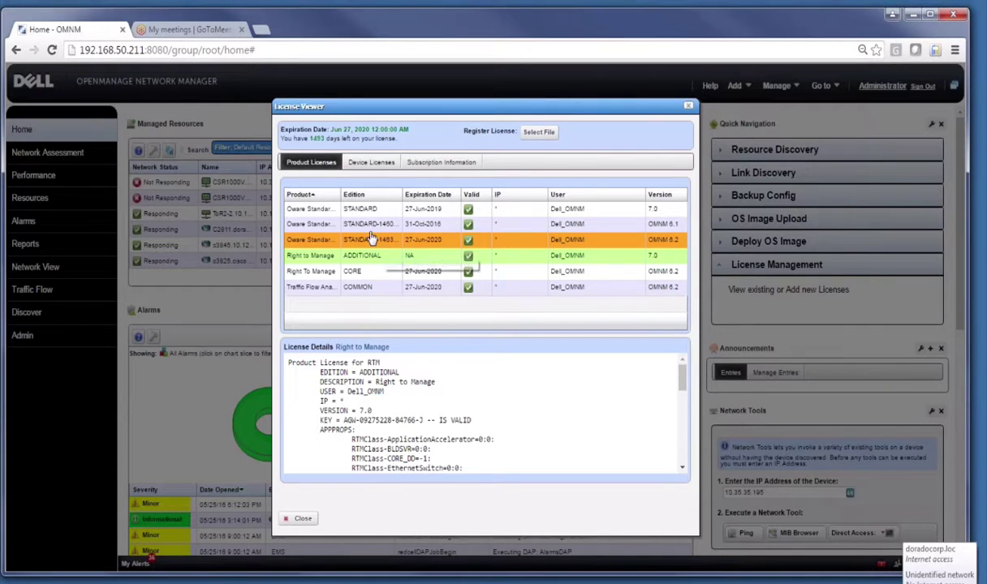
- Examine the RTMTotal entry of the Right To Manage CORE license and check the maximum and managed device counts under the device licenses
click(329, 269)
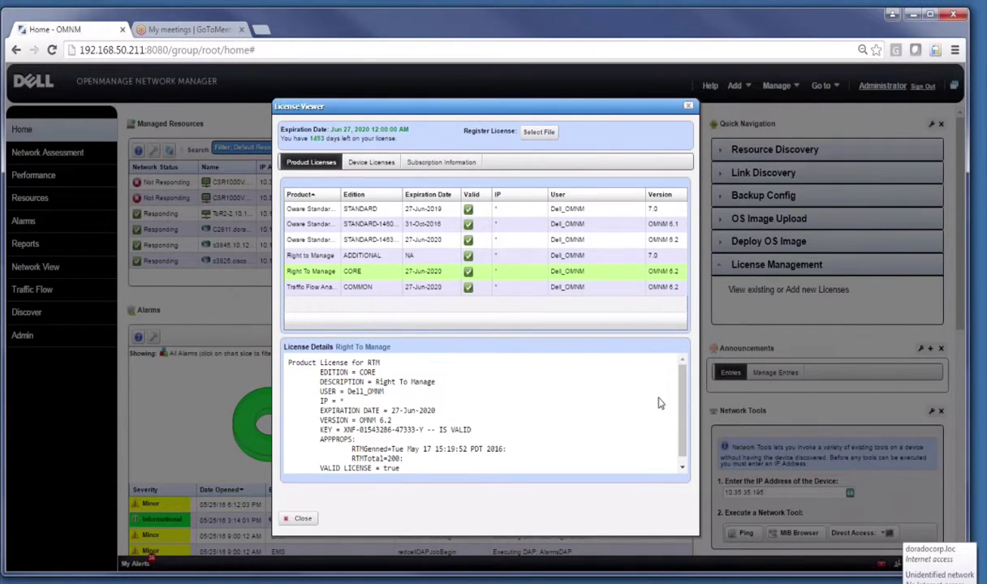
scroll(653, 389, down, 1)
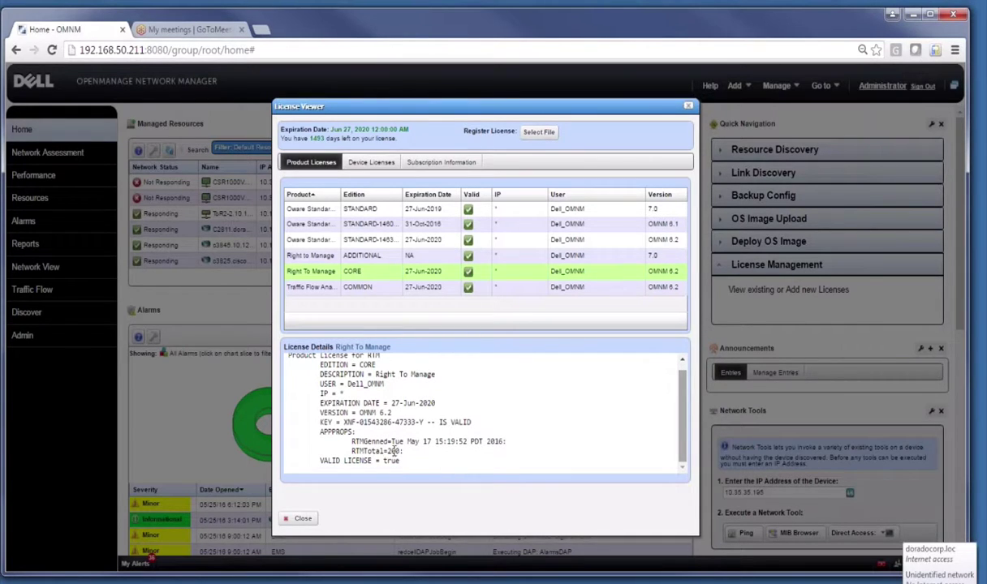
drag(403, 451, 352, 451)
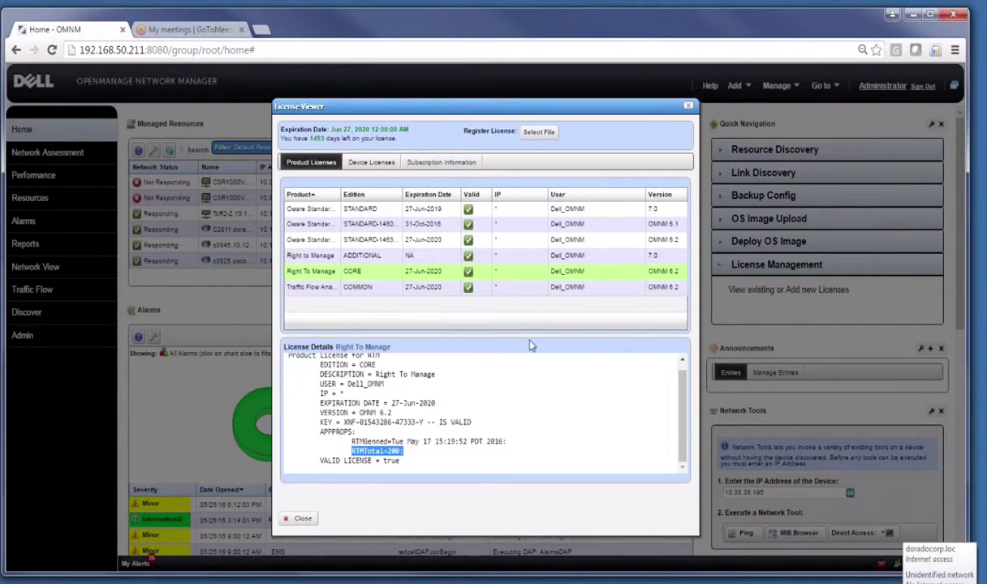
click(375, 163)
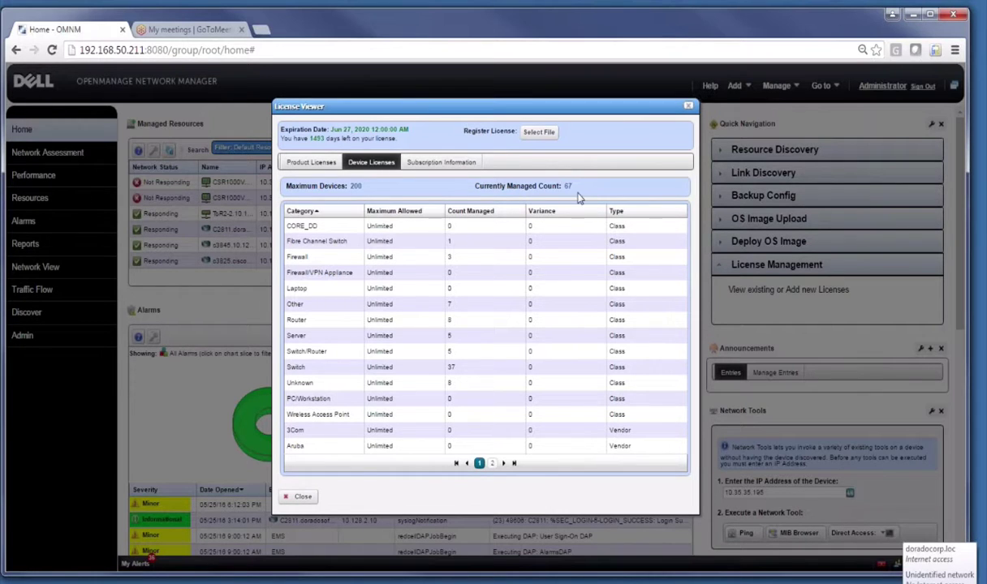
click(311, 162)
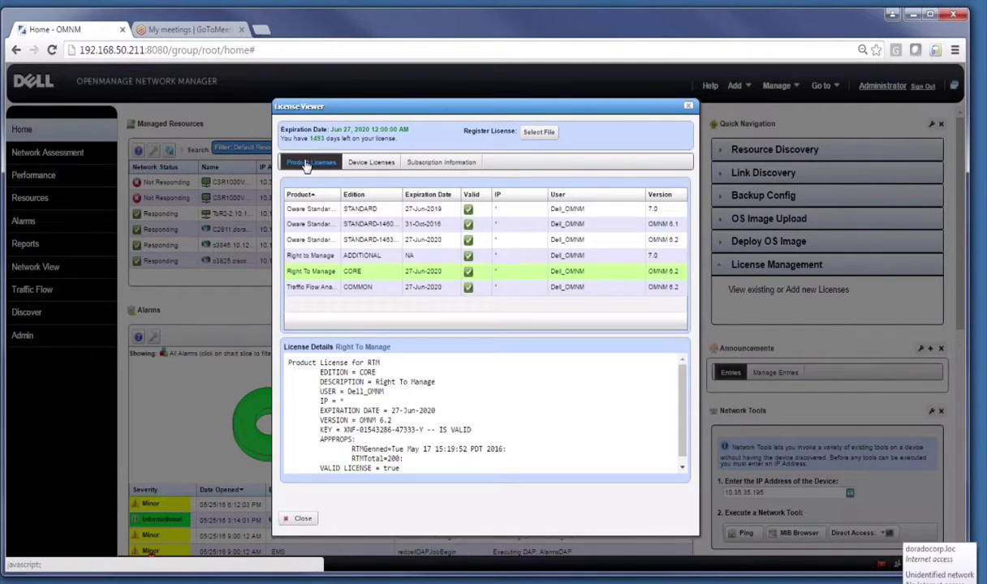
- Start registering a license file and browse the pre-release (W:) share to the installs\Dell_OMNM\6.2\Licenses-Internal folder
click(537, 133)
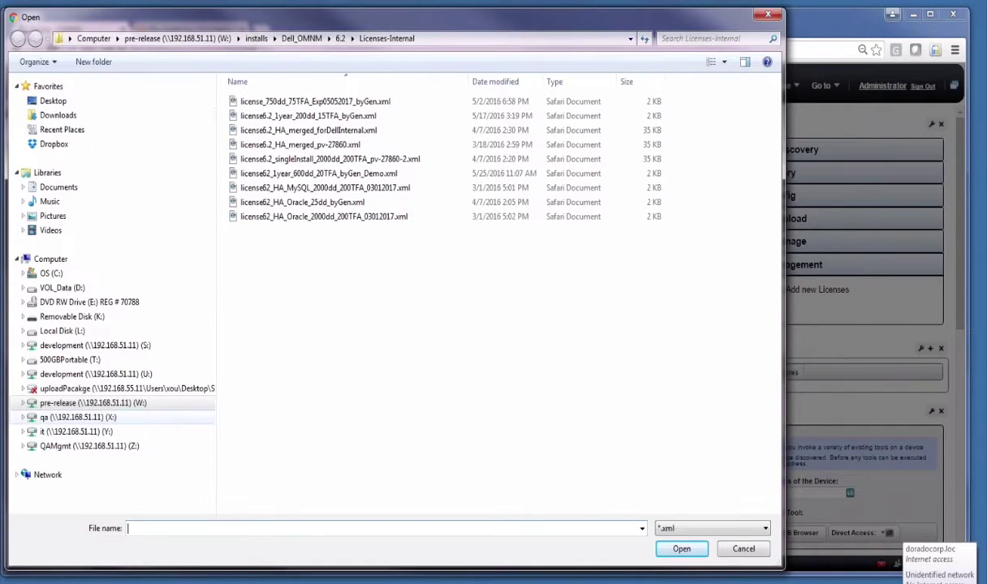
click(108, 403)
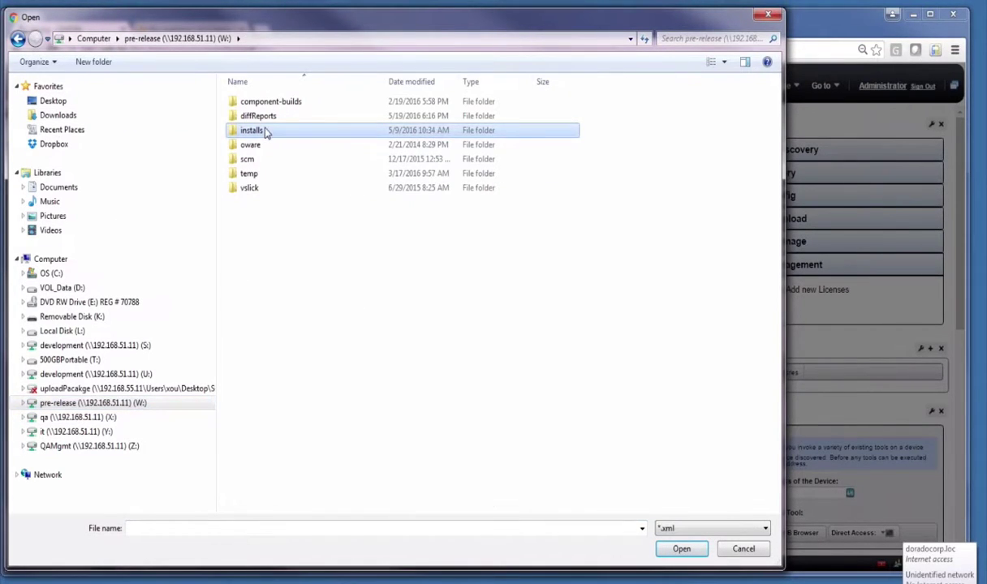
double_click(262, 131)
double_click(262, 260)
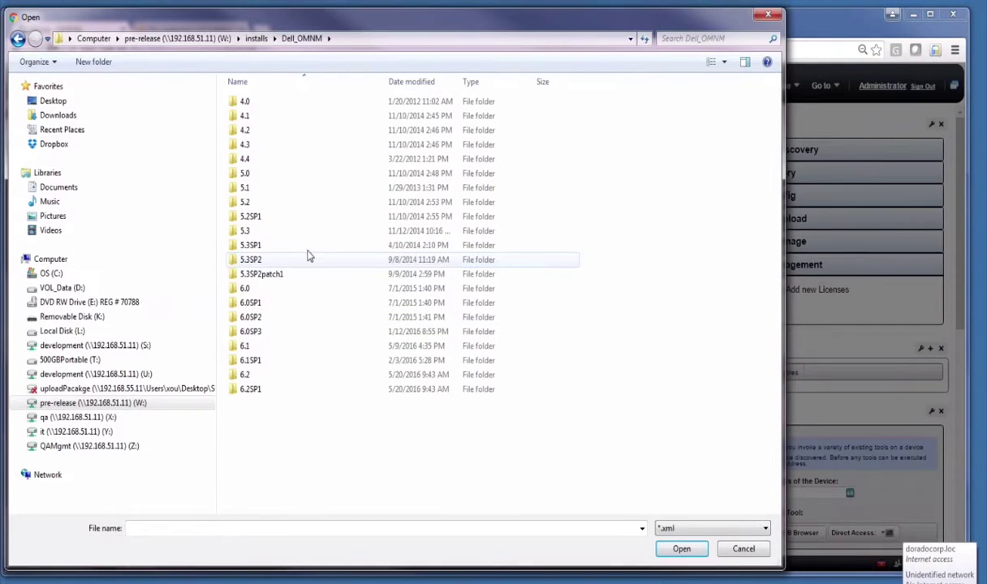
double_click(245, 374)
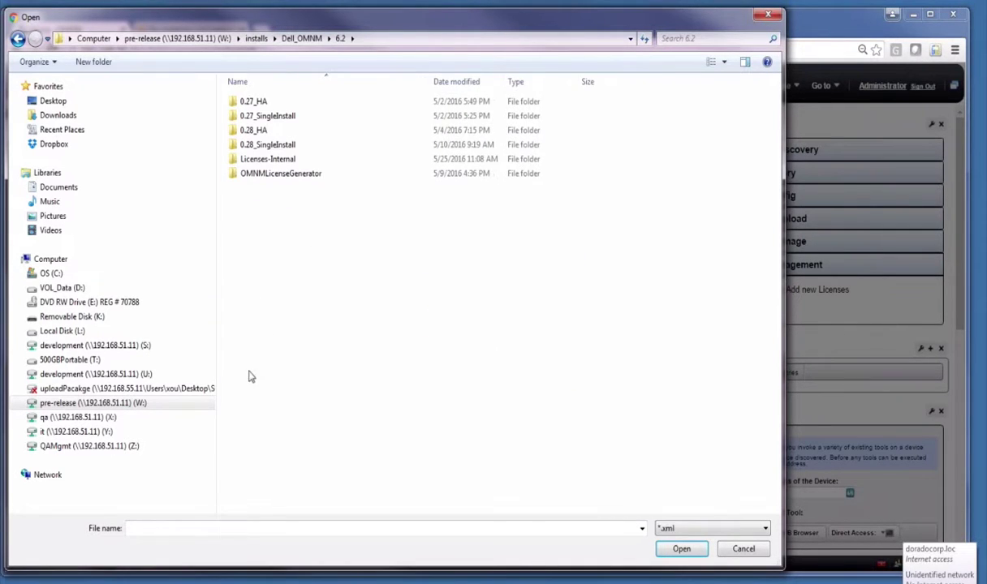
double_click(260, 160)
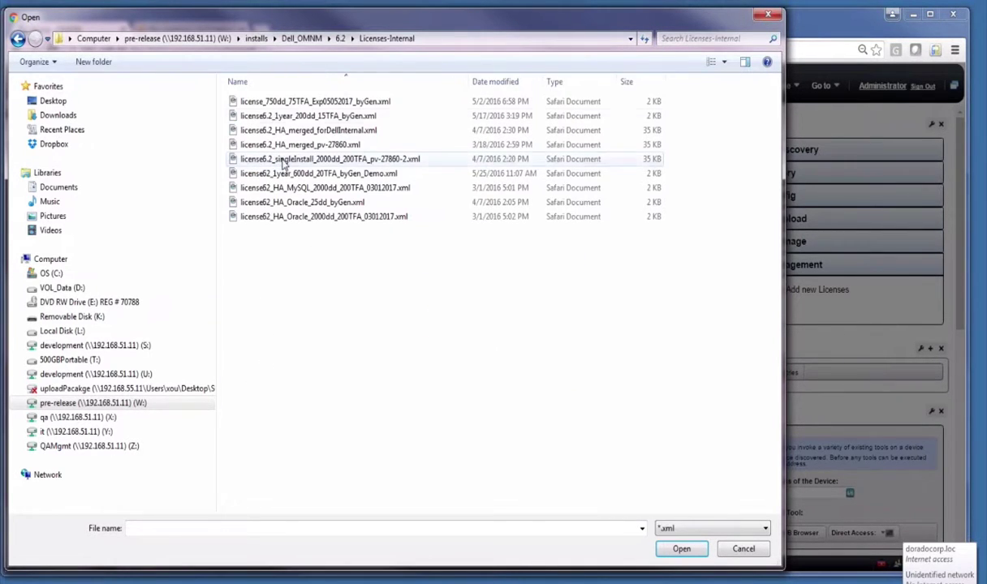
- Sort the license files by modification date, newest first, and register license62_1year_600dd_20TFA_byGen_Demo.xml
click(502, 84)
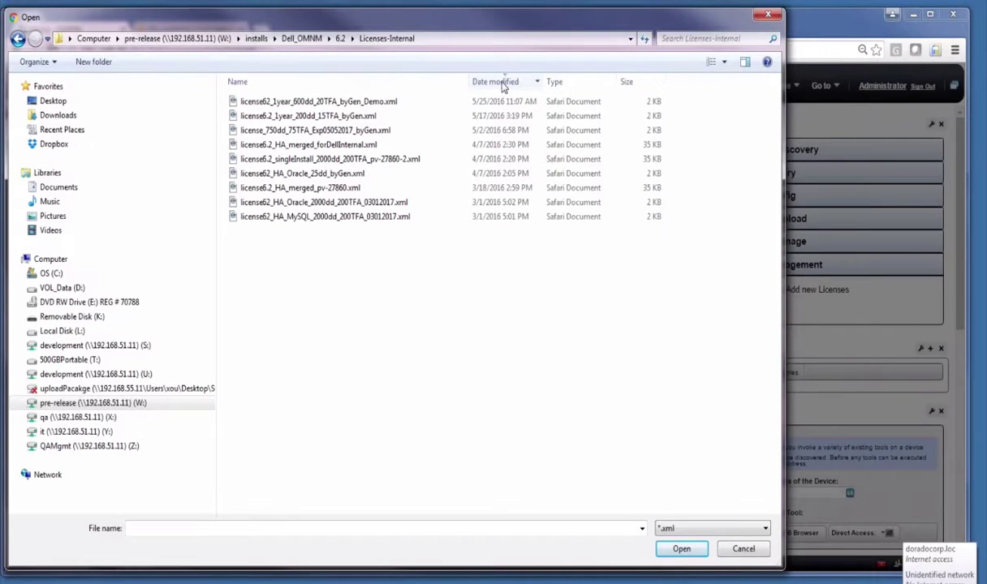
click(342, 103)
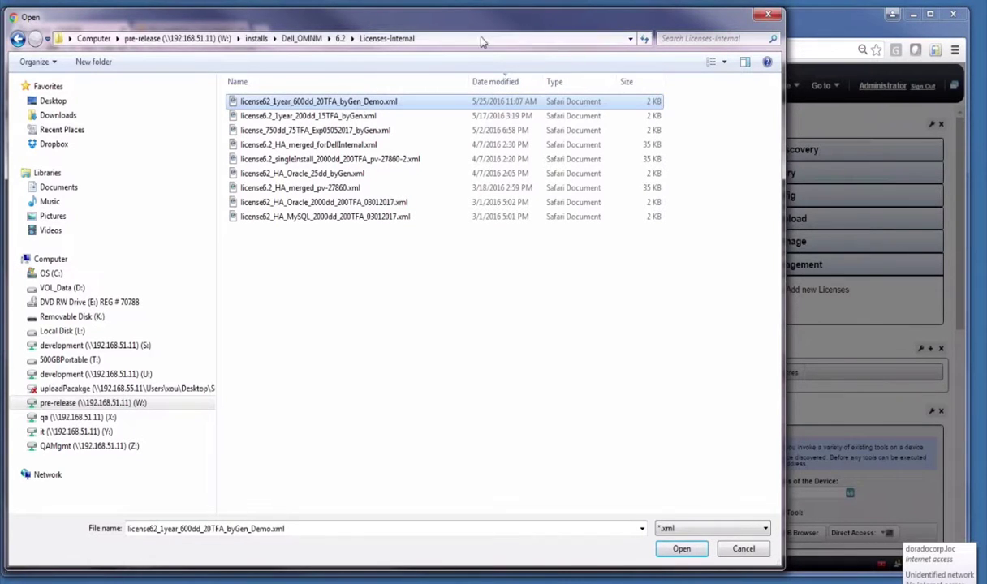
drag(146, 9, 0, 10)
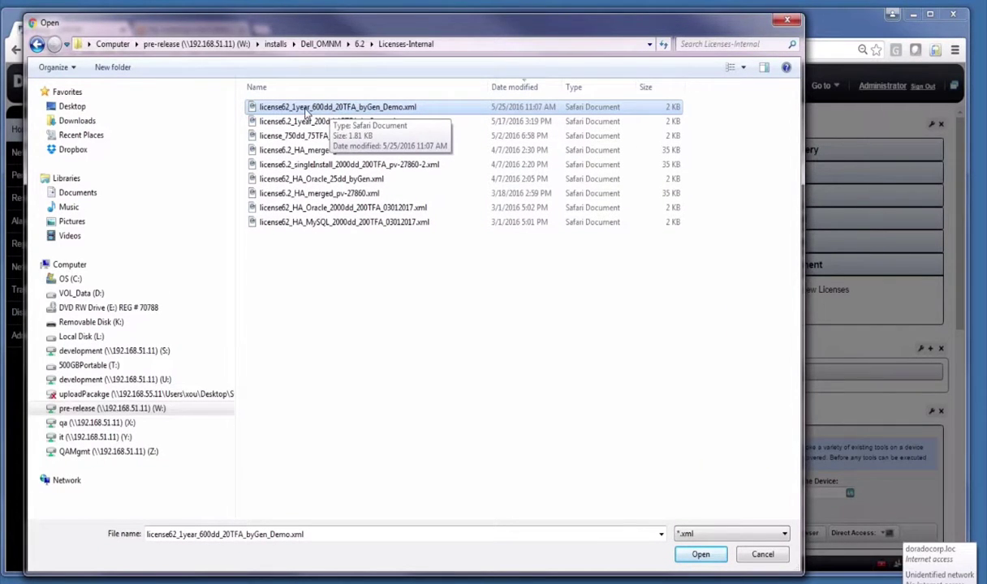
click(701, 555)
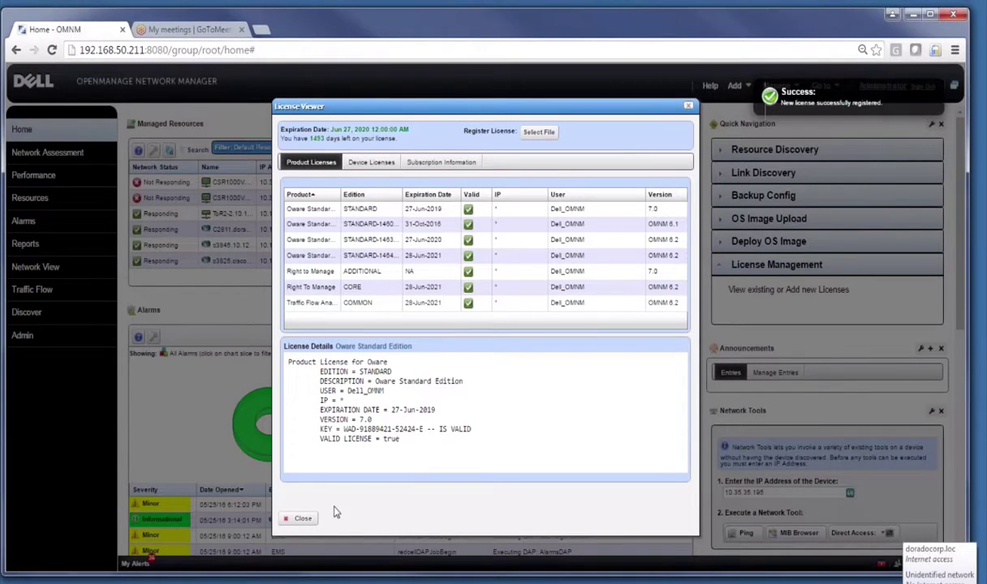
- Check the maximum device count under the device licenses and examine the MaxExporterCount entry of the Traffic Flow Analyzer license
click(365, 163)
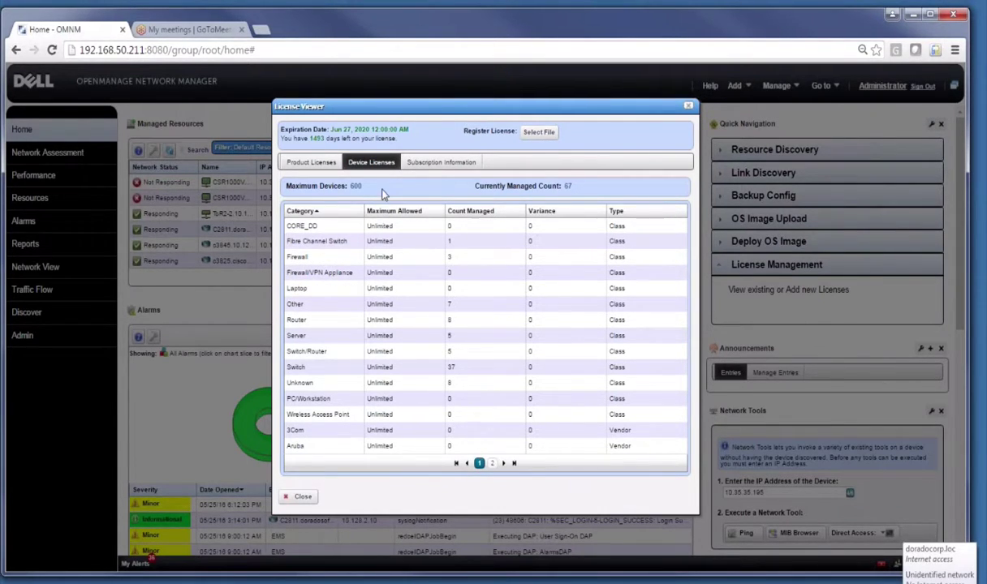
click(309, 164)
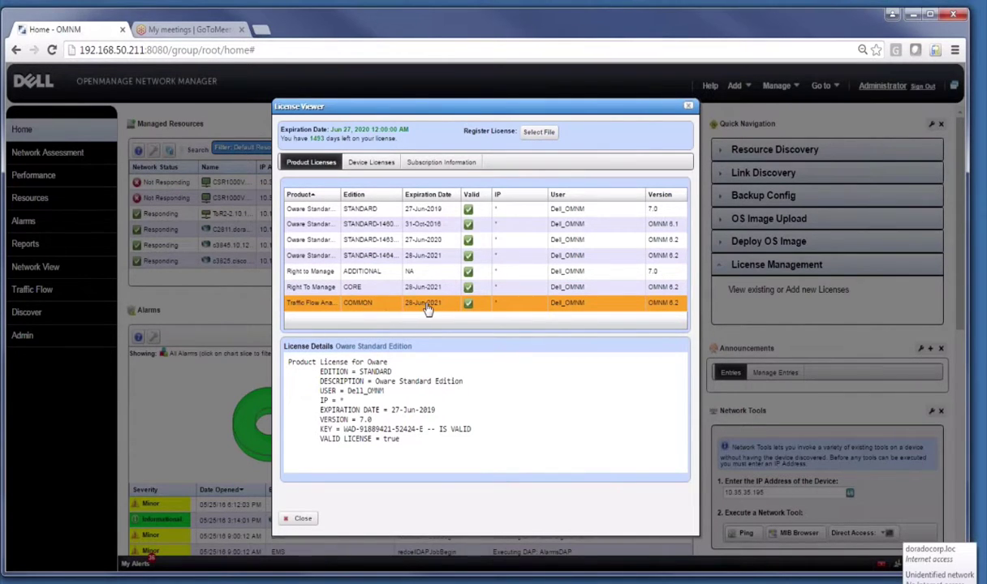
click(386, 307)
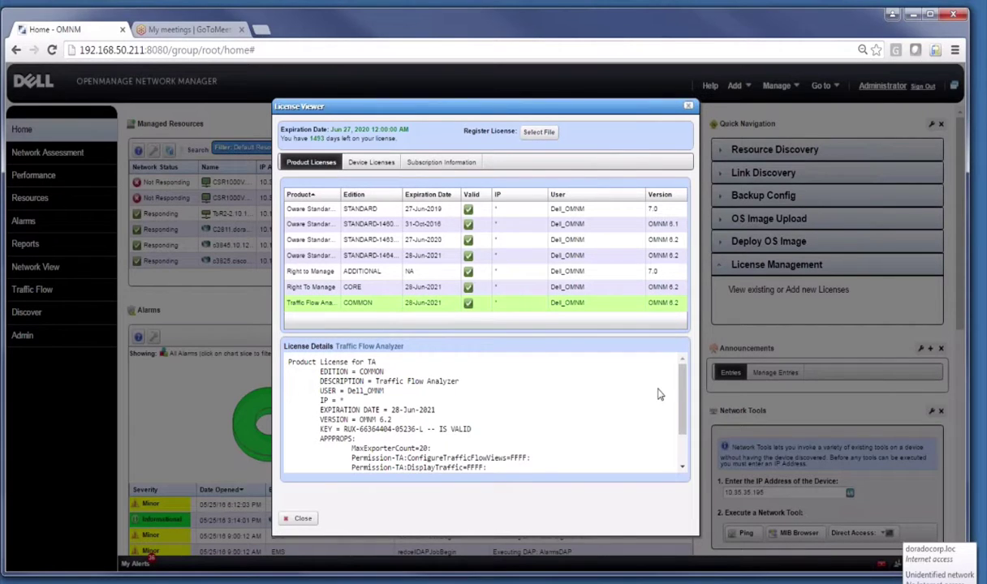
drag(684, 409, 684, 422)
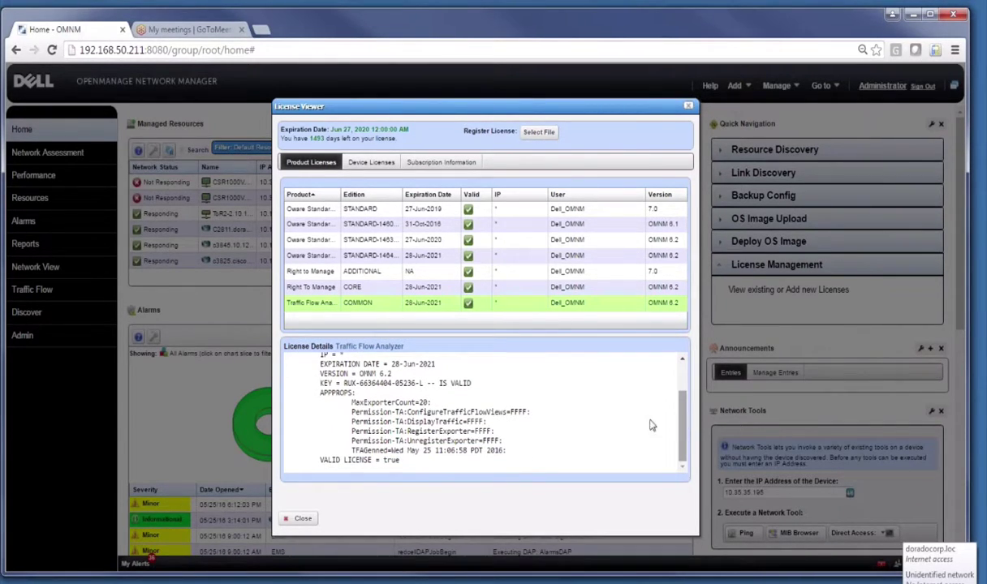
drag(431, 403, 390, 401)
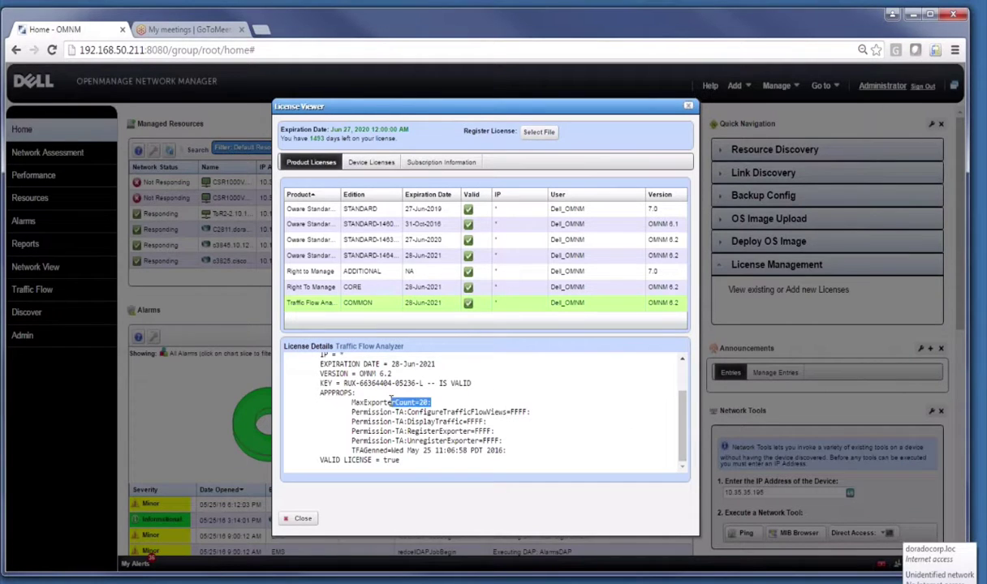
- Examine the RTMTotal entry in the updated Right To Manage CORE license details and close the license viewer
click(368, 287)
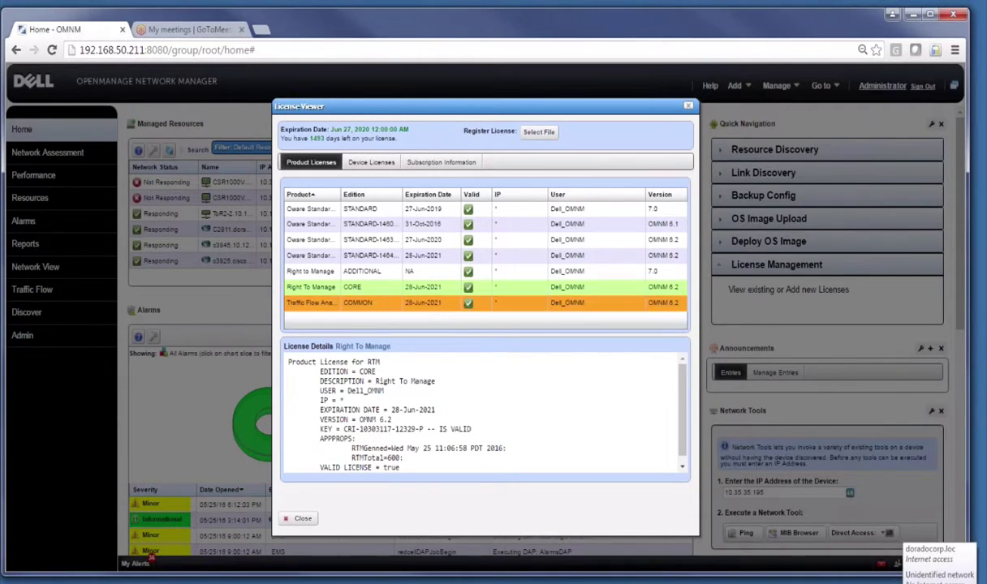
drag(404, 457, 375, 449)
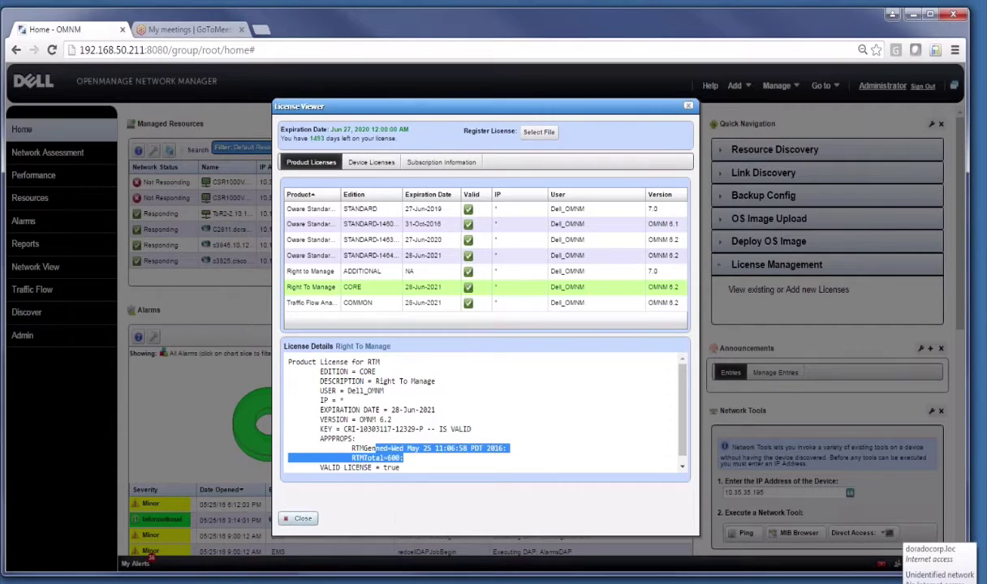
click(304, 518)
- Switch to the terminal session, run licenseimporter on license6.2_singleInstall_2000dd_200TFA.xml, and minimize the terminal after the import
key(alt+Tab)
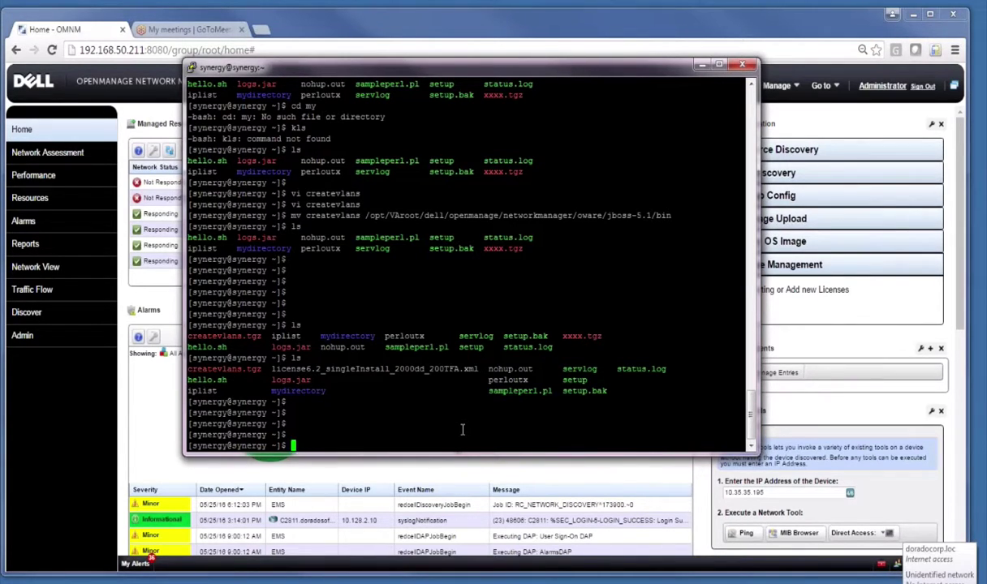
text(licen)
text(eeimporter lic)
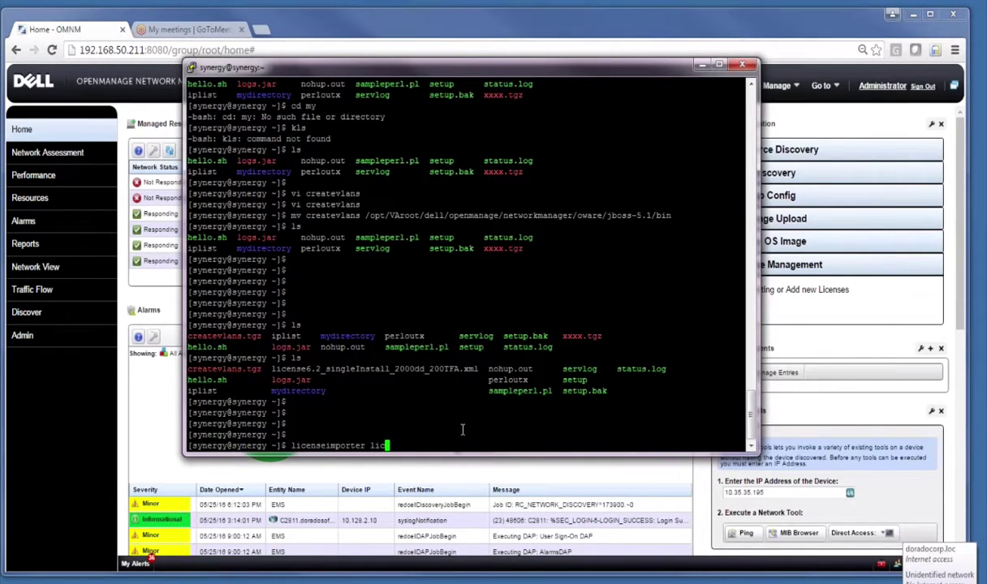
key(Tab)
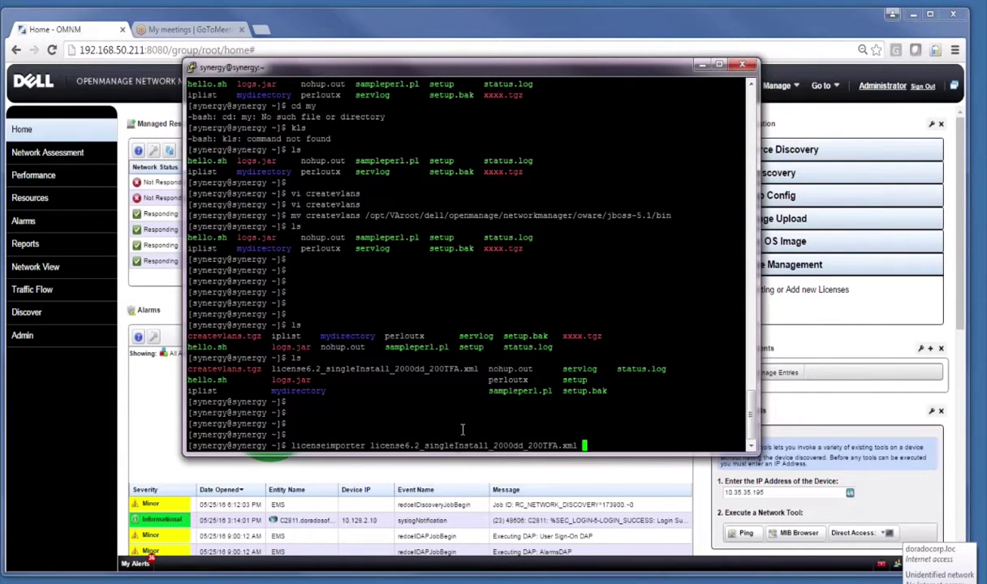
key(Return)
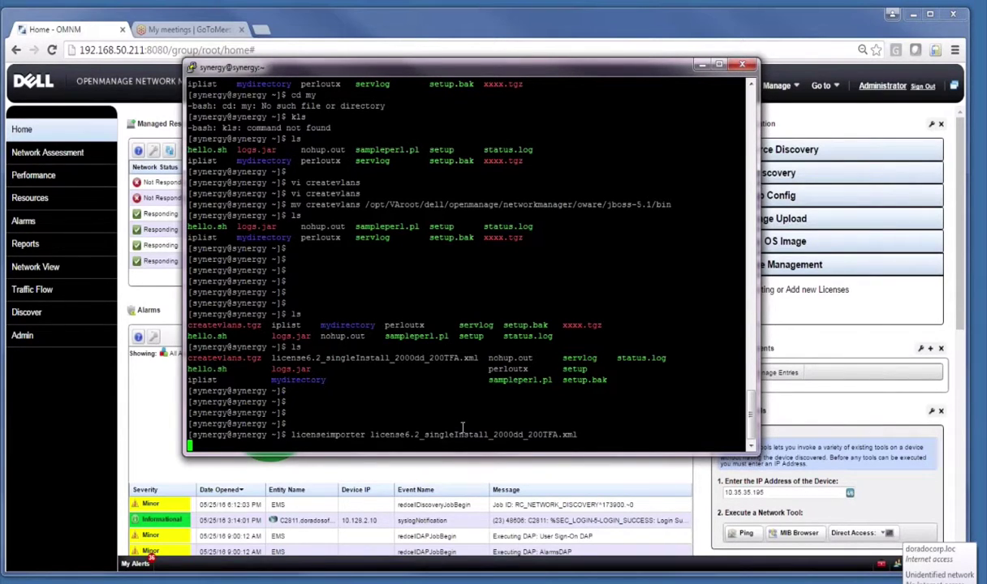
drag(503, 453, 523, 506)
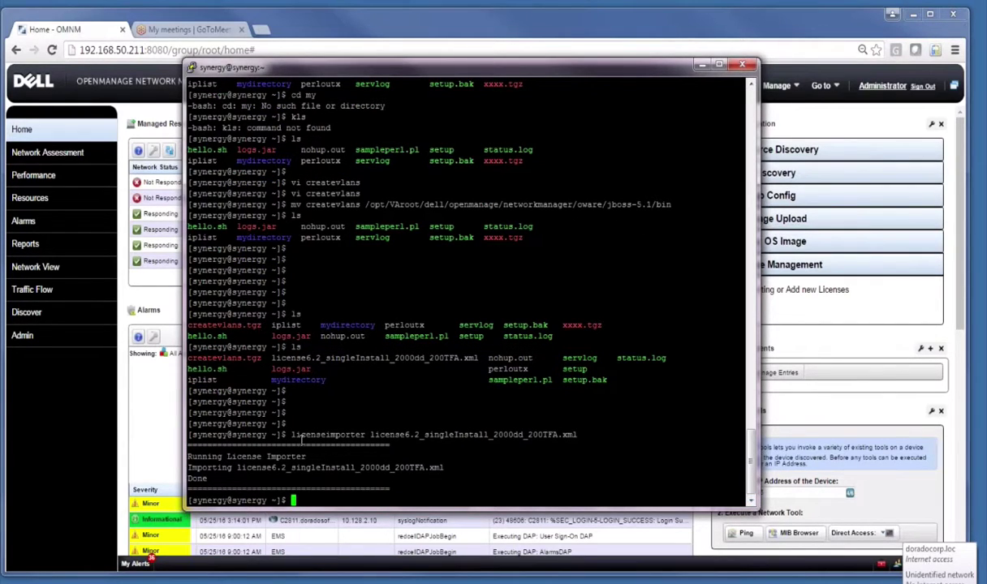
click(700, 67)
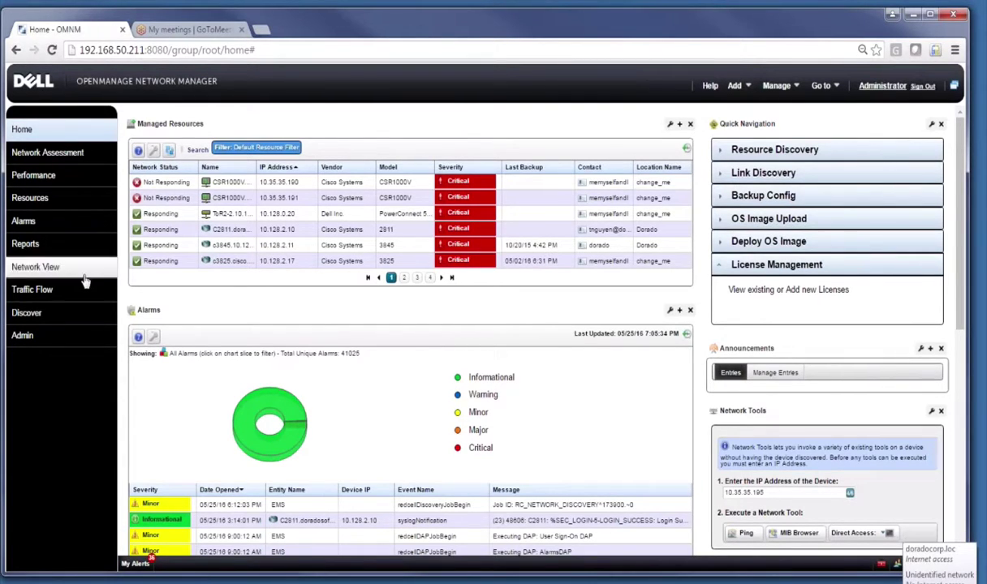
- View the discovery profiles and authentication entries on the Discover page and return to the Home page
click(49, 315)
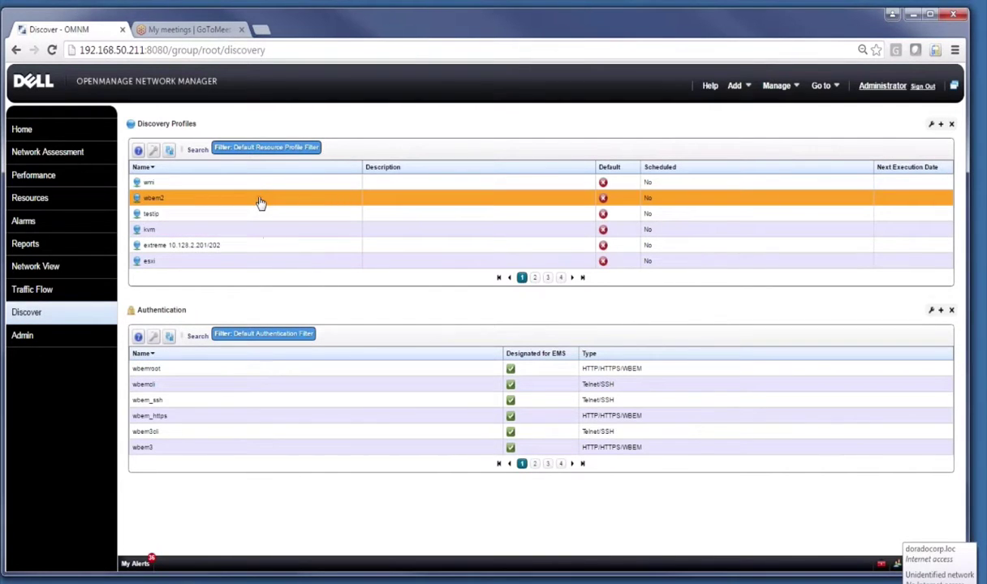
click(18, 131)
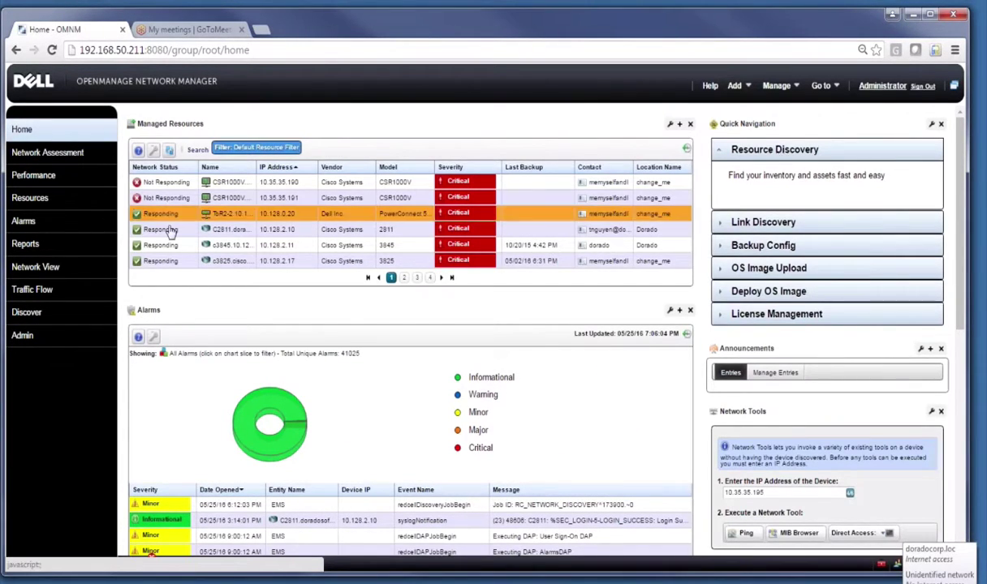
- Go to the Discover page and search the discovery profiles for "demo"
click(62, 314)
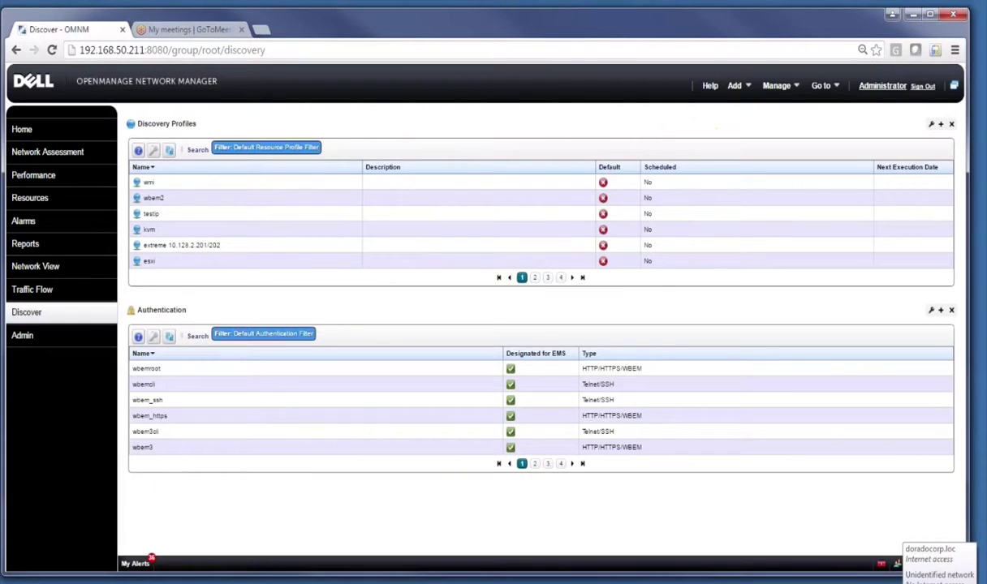
right_click(313, 182)
mouse_move(325, 182)
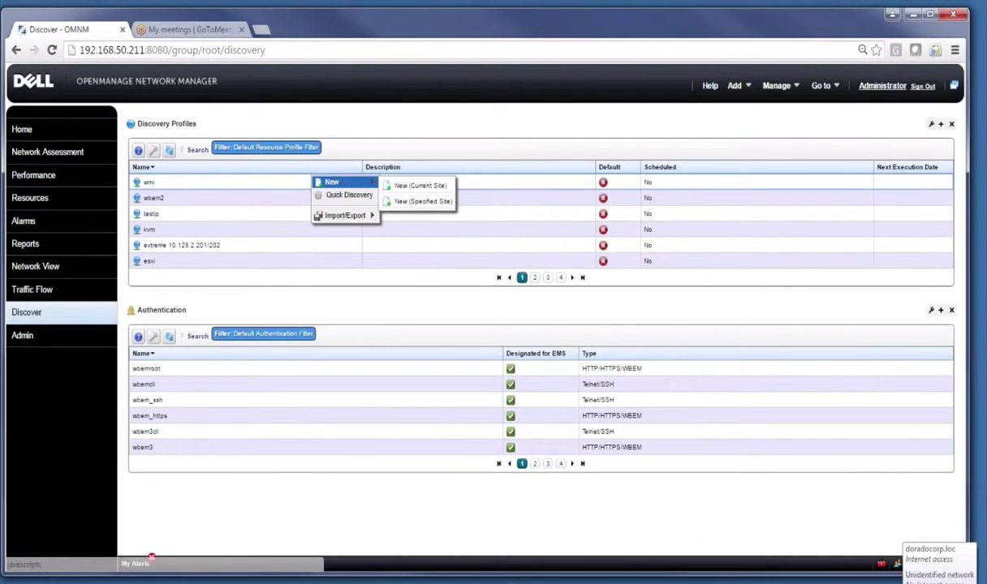
click(397, 185)
click(197, 151)
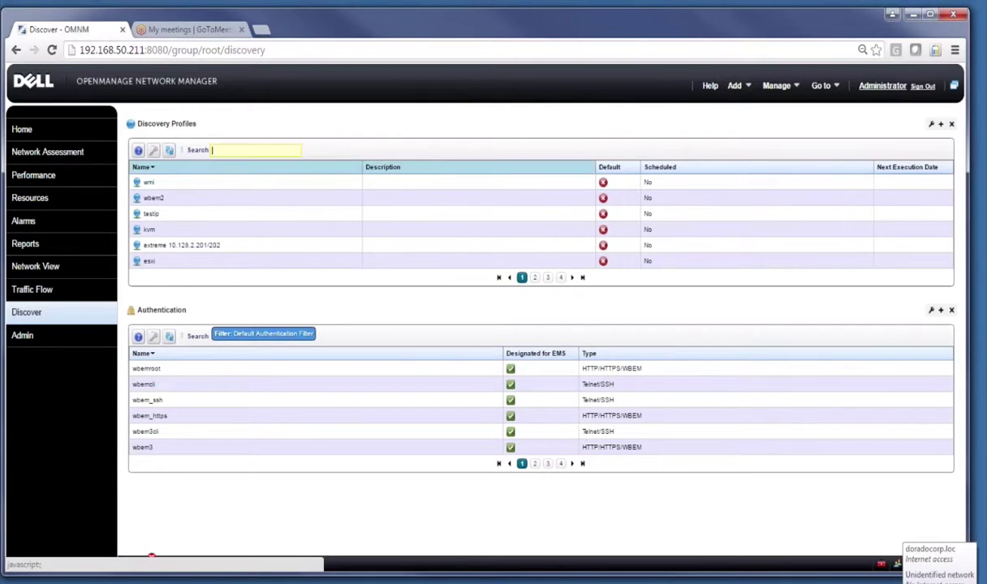
text(demo)
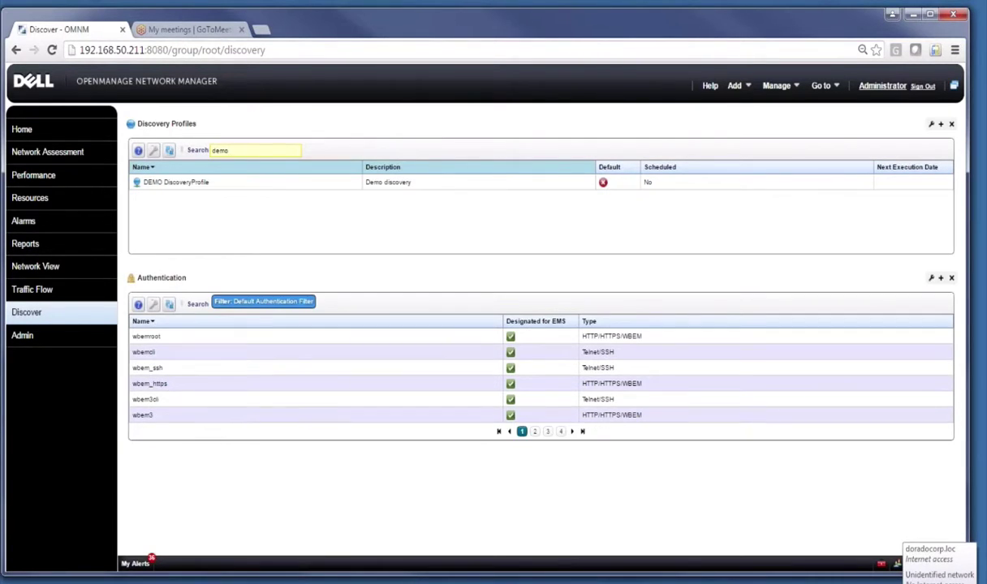
- Open the DEMO DiscoveryProfile for editing
click(411, 185)
right_click(411, 185)
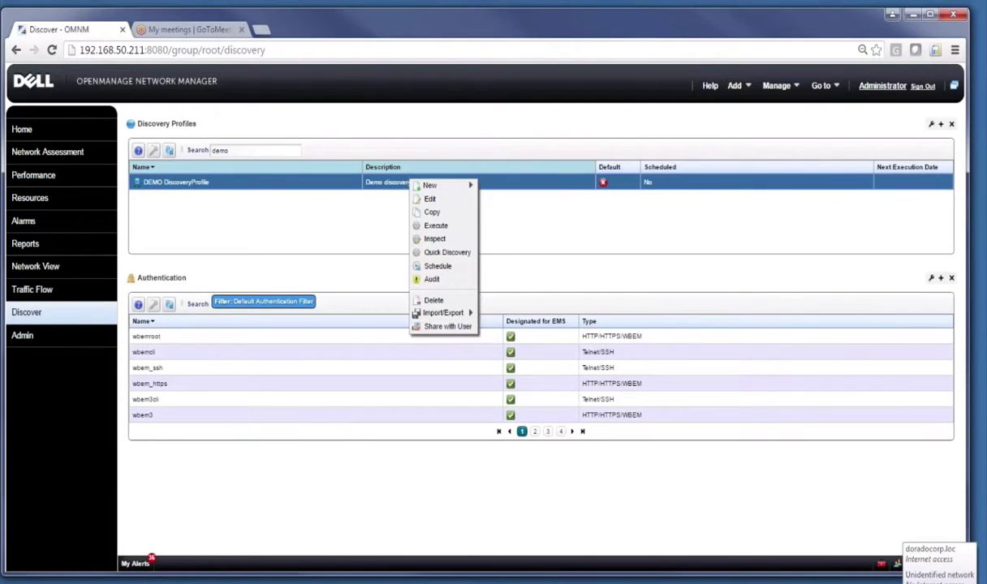
click(432, 200)
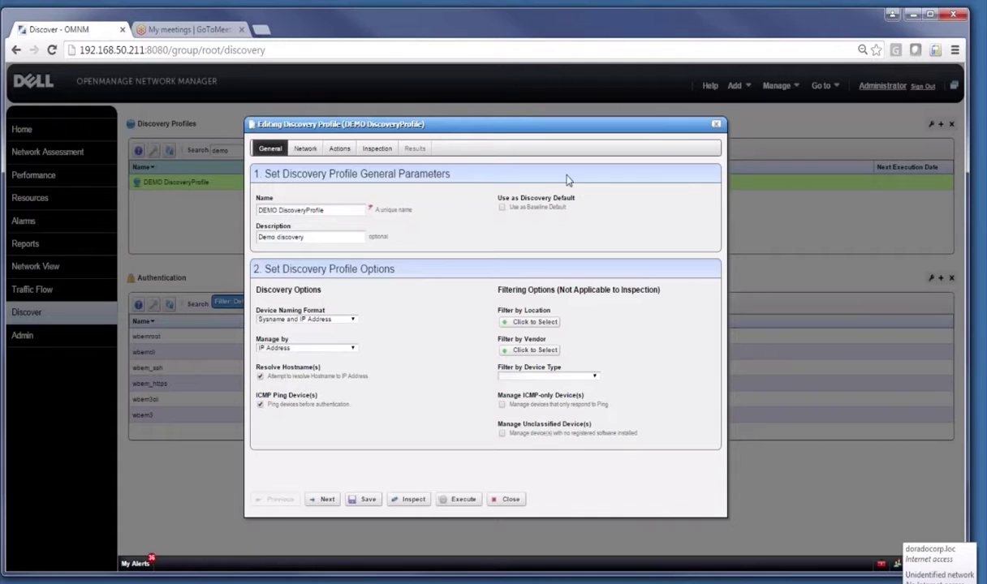
- Make the profile the baseline default, review the device naming formats, and keep it managed by IP Address
click(501, 208)
click(278, 320)
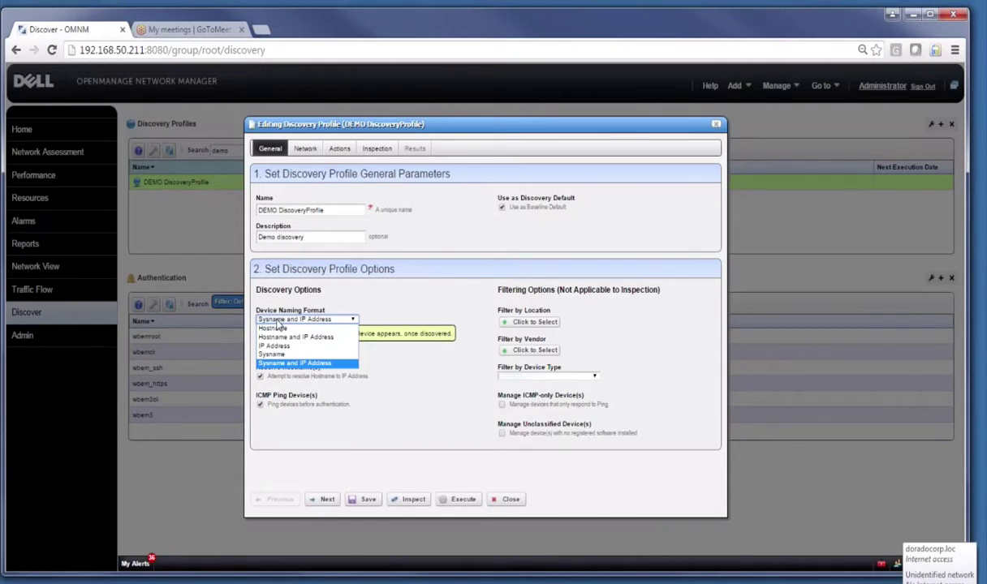
click(277, 321)
click(303, 349)
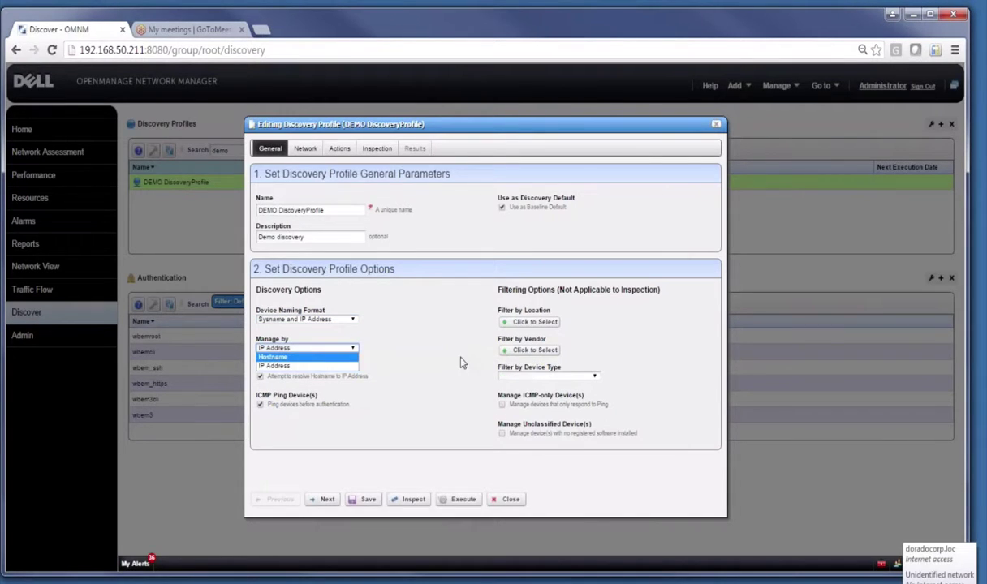
click(284, 366)
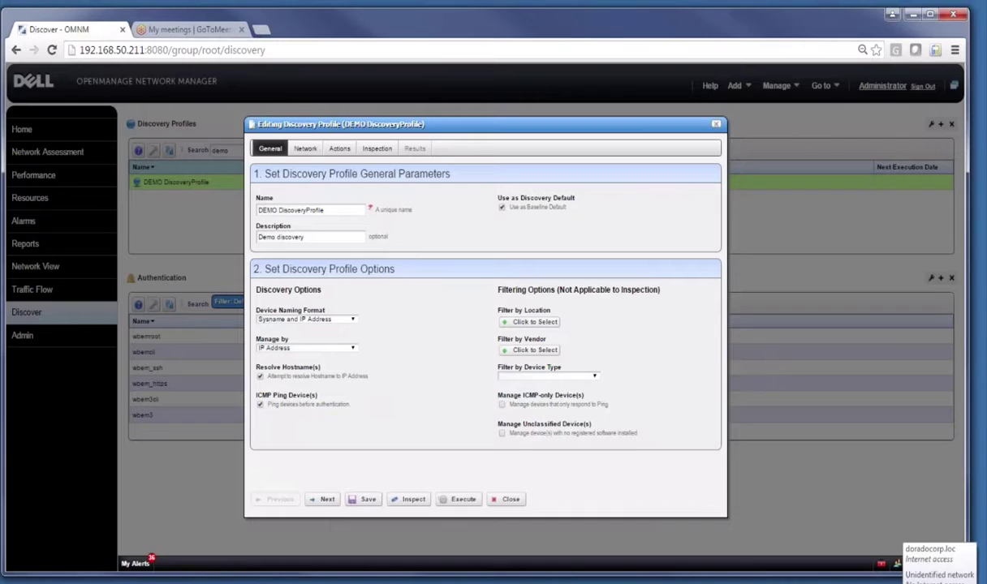
- Turn off pinging devices before authentication and look through the device types available for filtering without choosing one
click(260, 405)
click(594, 377)
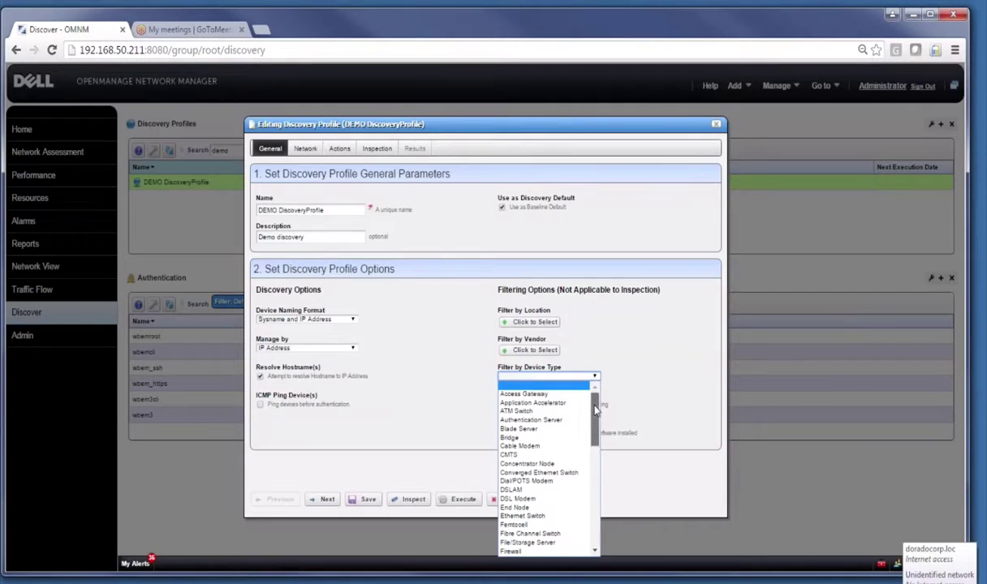
scroll(566, 422, down, 3)
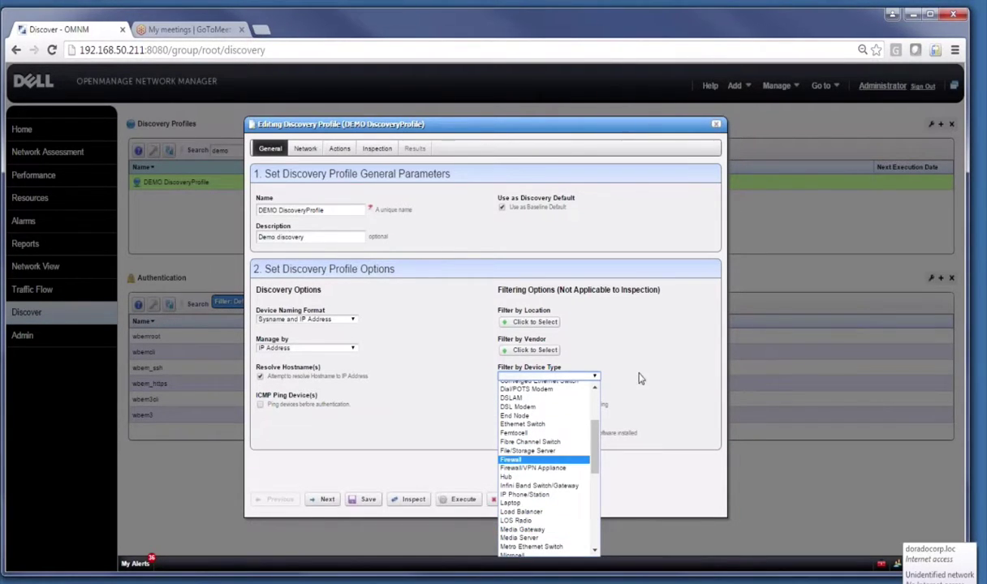
click(611, 360)
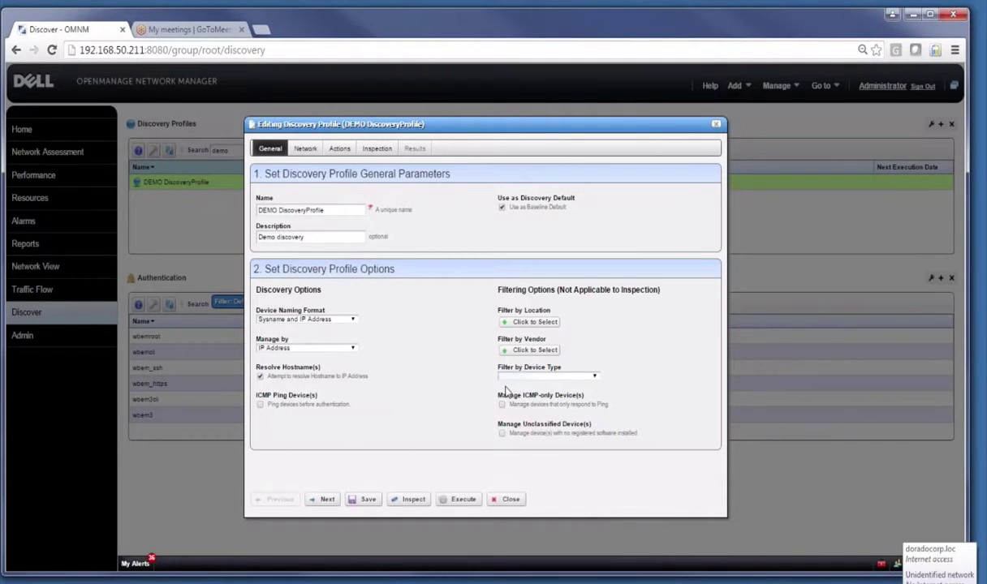
mouse_move(503, 413)
- In the network settings, review the CIDR Address, Hostname, IPV6 Address and Subnet input options for discovery addresses
click(305, 150)
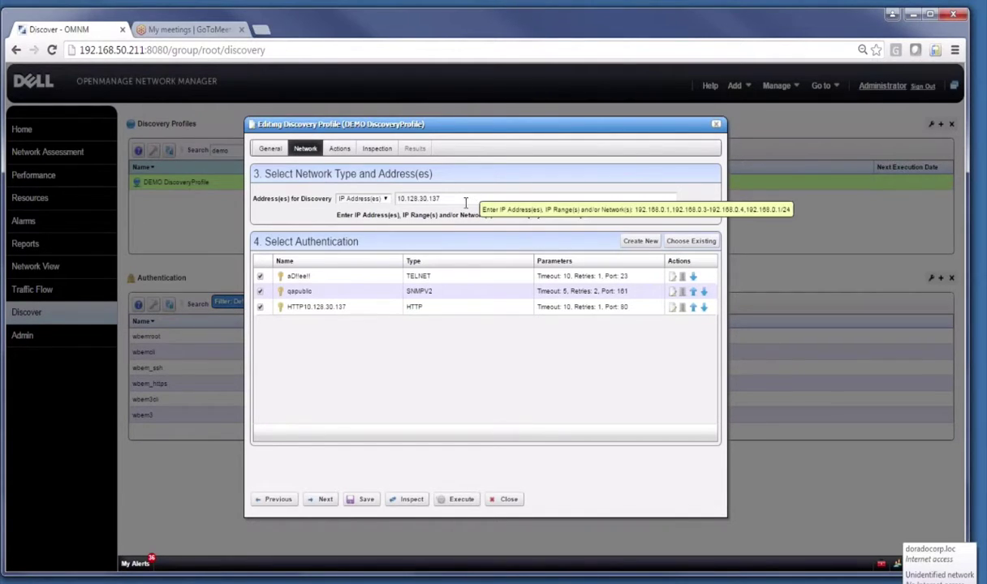
click(370, 198)
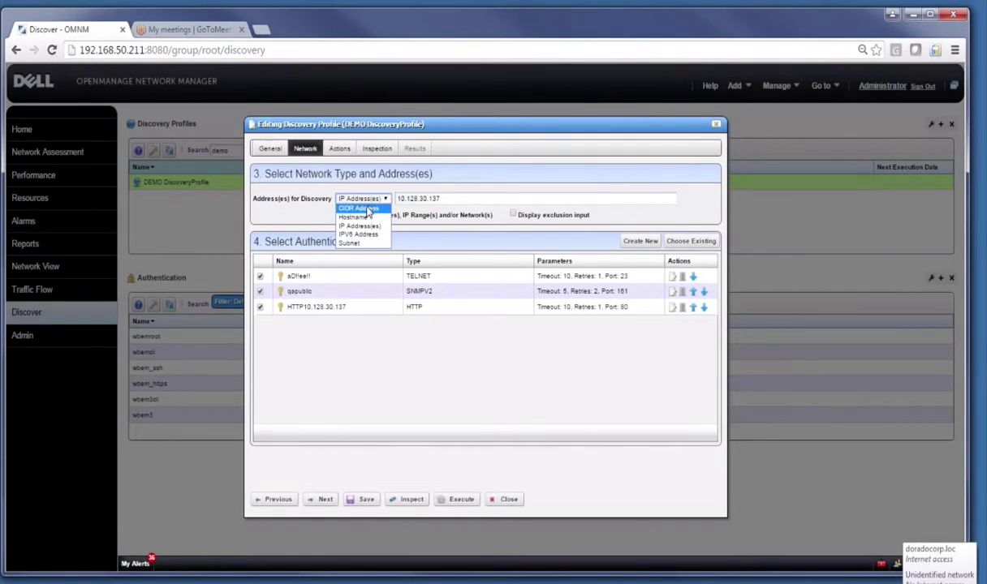
click(367, 209)
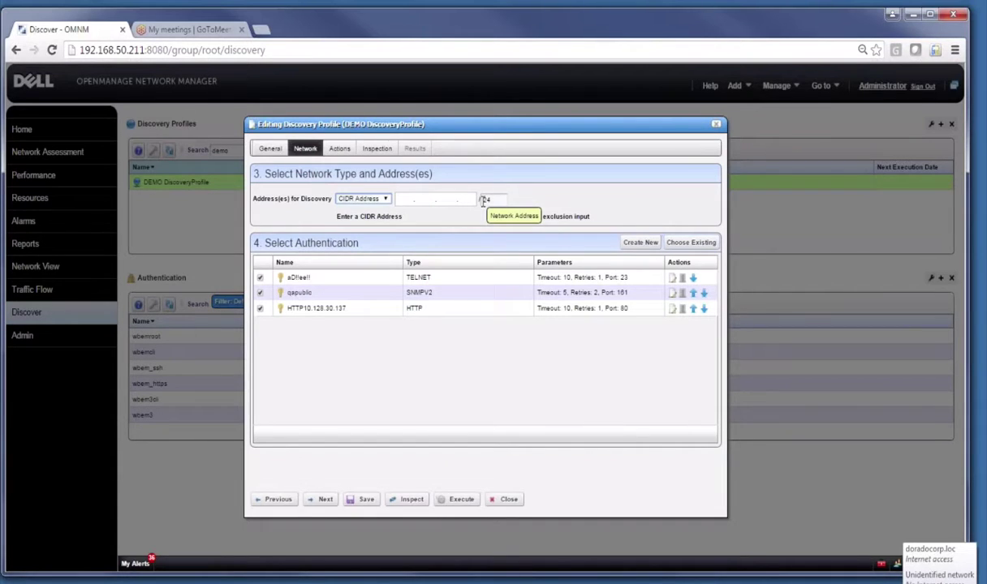
click(382, 198)
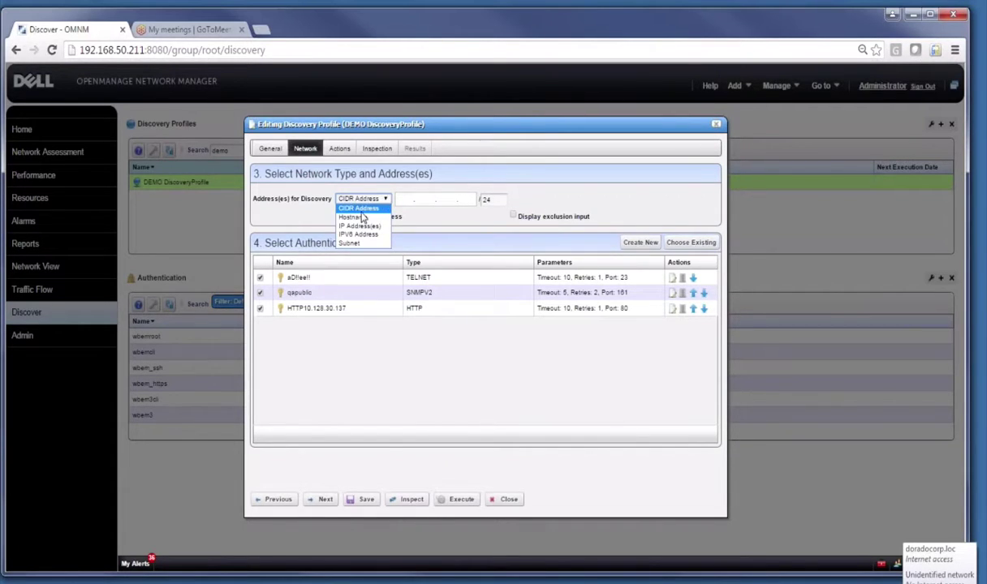
click(360, 220)
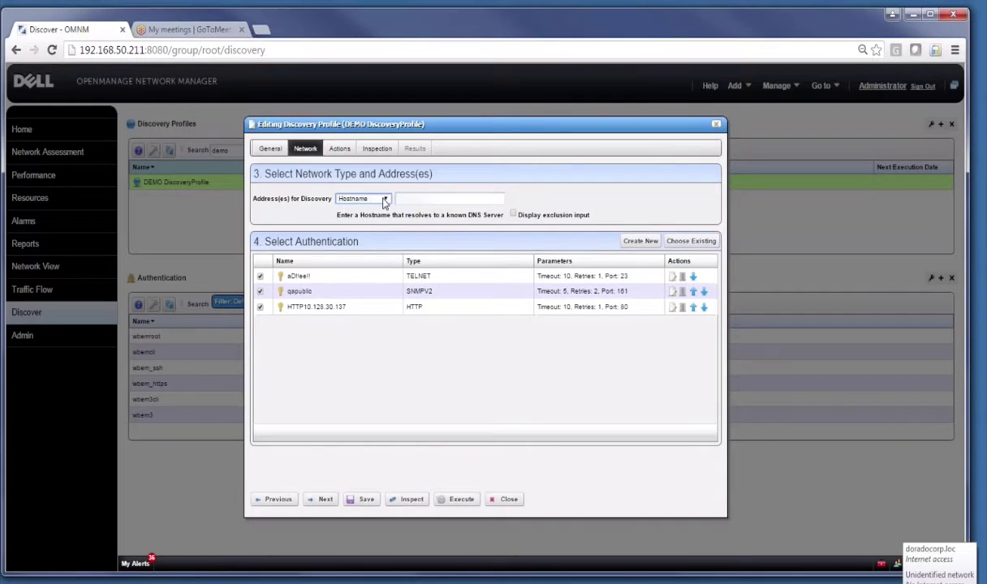
click(380, 198)
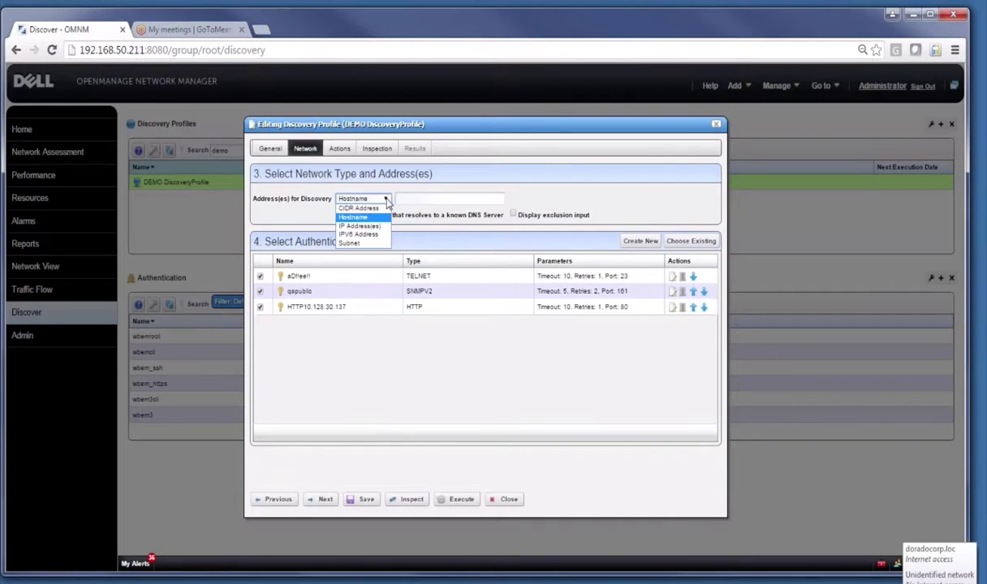
click(360, 234)
click(369, 198)
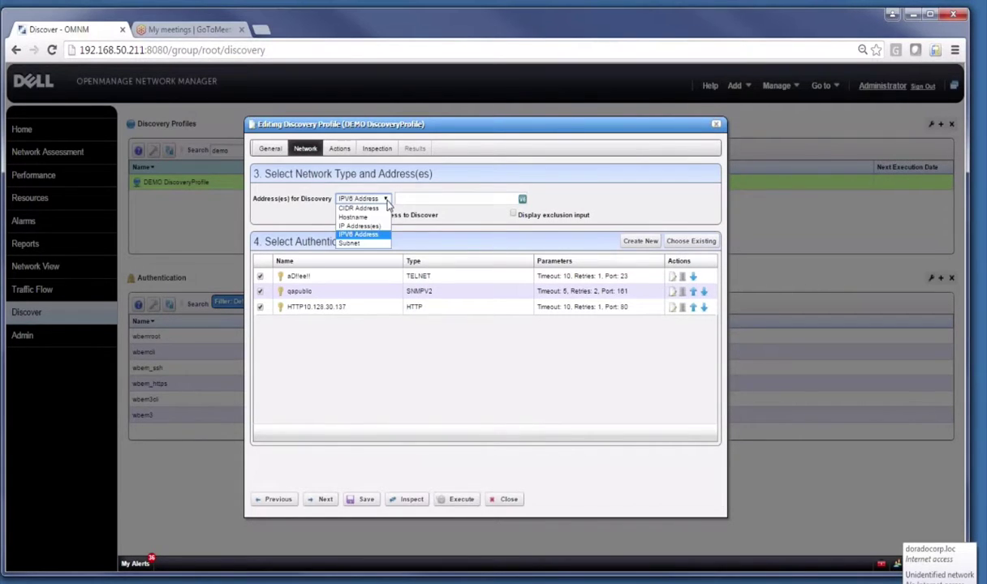
click(364, 247)
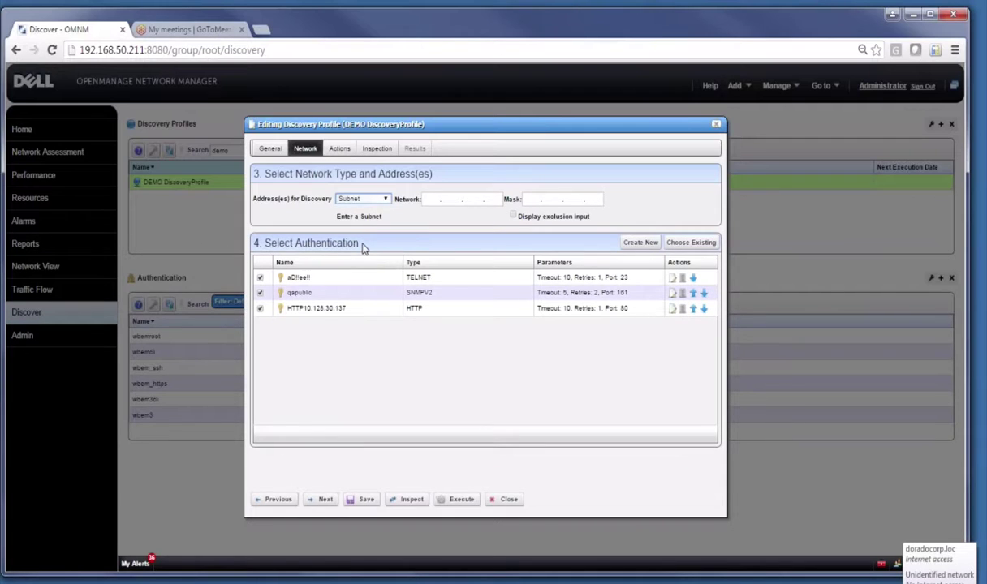
click(367, 198)
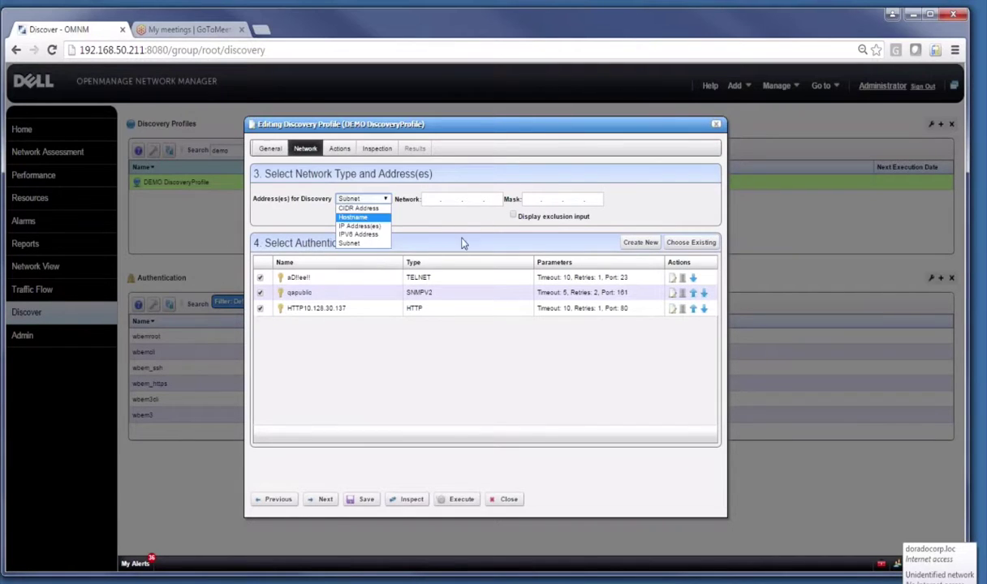
click(442, 234)
click(373, 199)
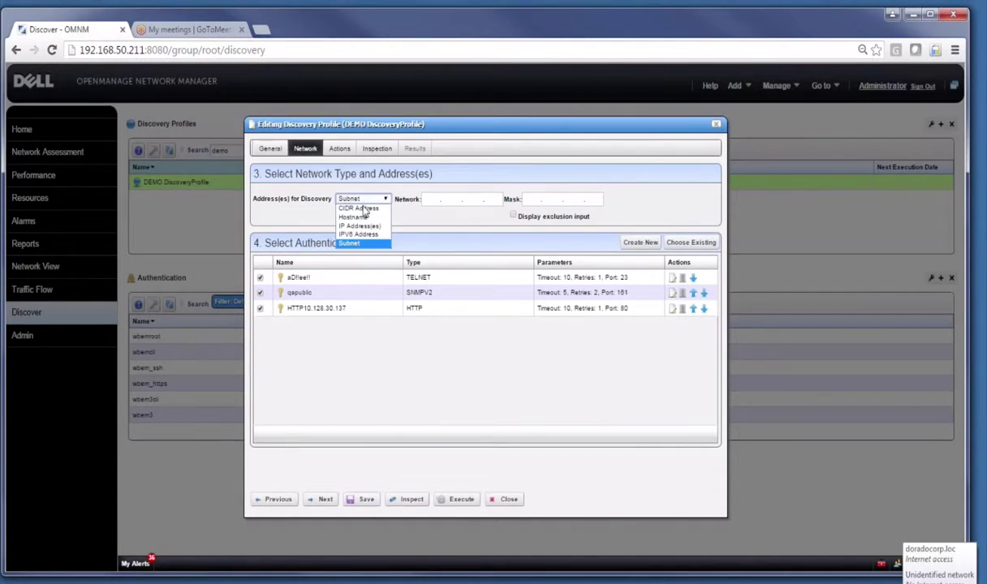
- Set the discovery address type to IP Address(es) and enter 10.128.30.137 as the address
click(360, 227)
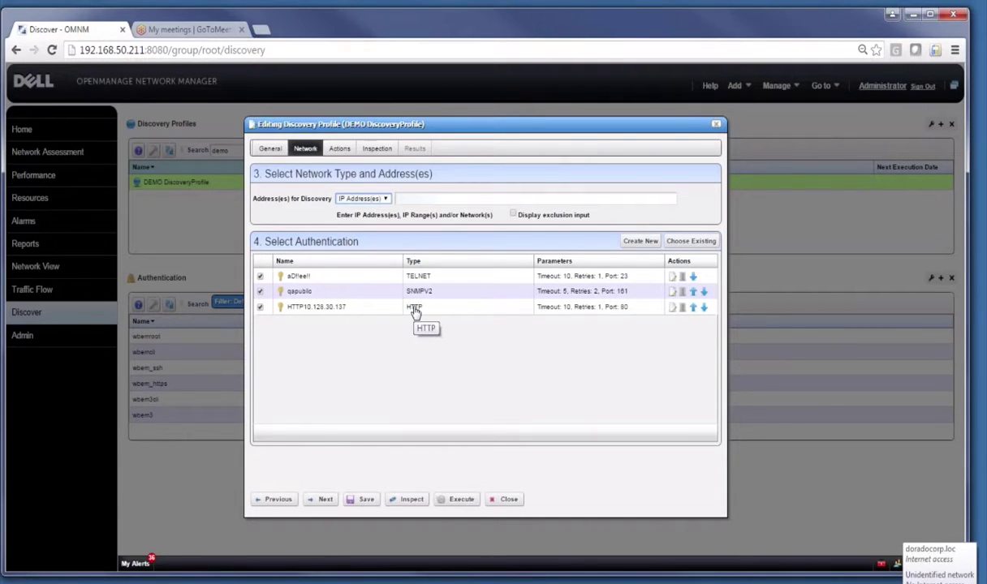
click(397, 198)
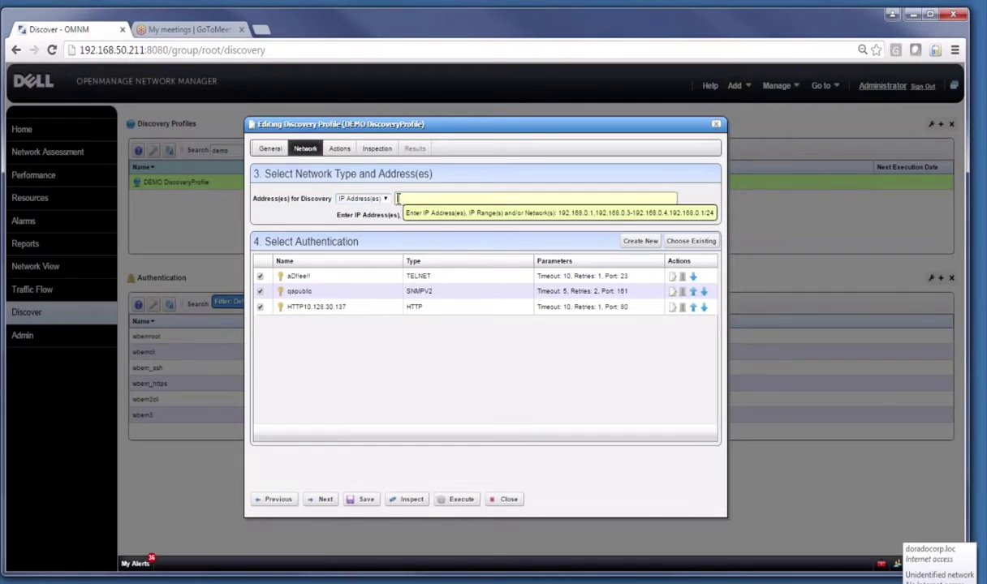
text(10.128.30.137)
click(412, 381)
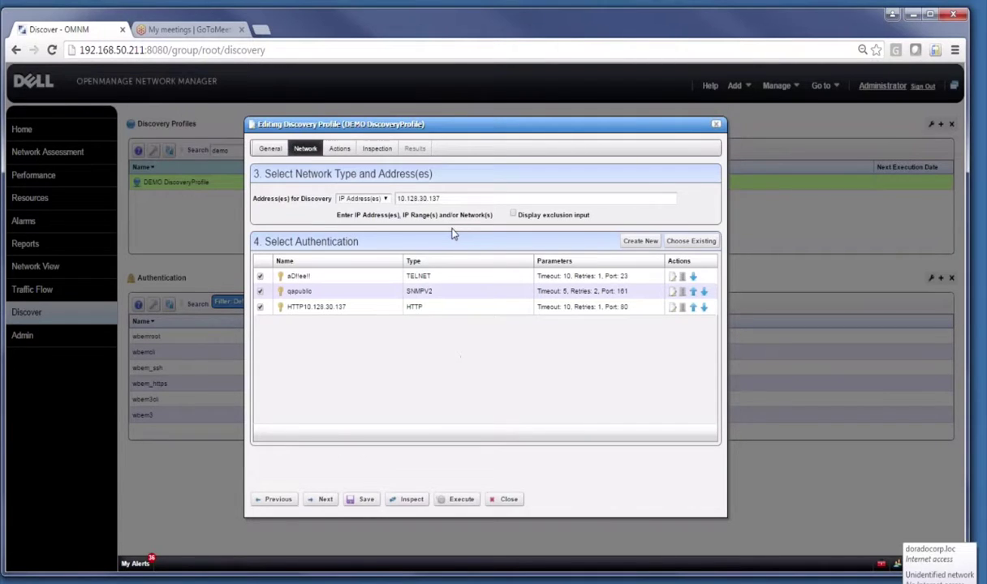
- Review the profile's discovery actions and the parameters of SAMPLE DEMO PCT- Set SNMP Trap Recipients, cancelling without changes
click(339, 150)
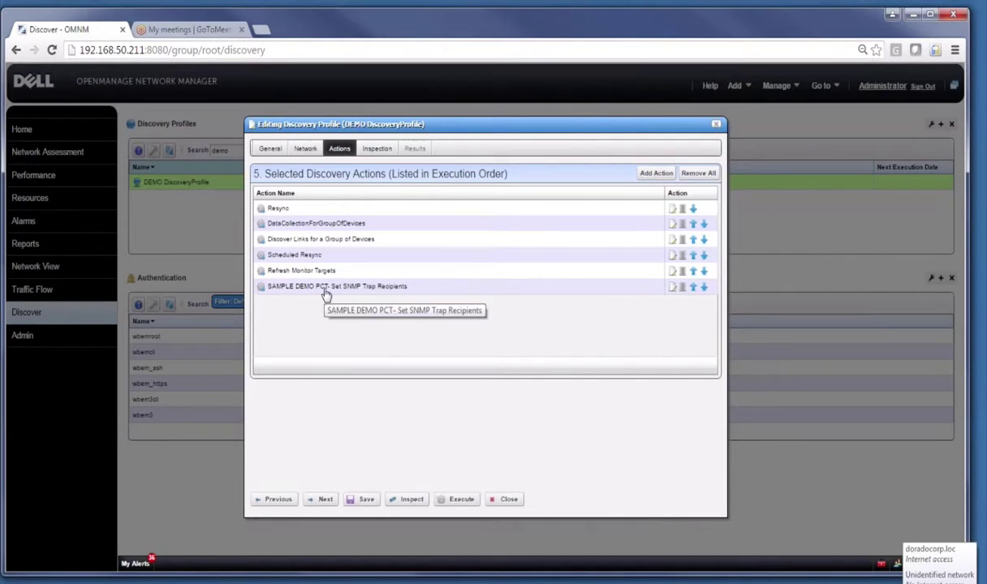
click(674, 288)
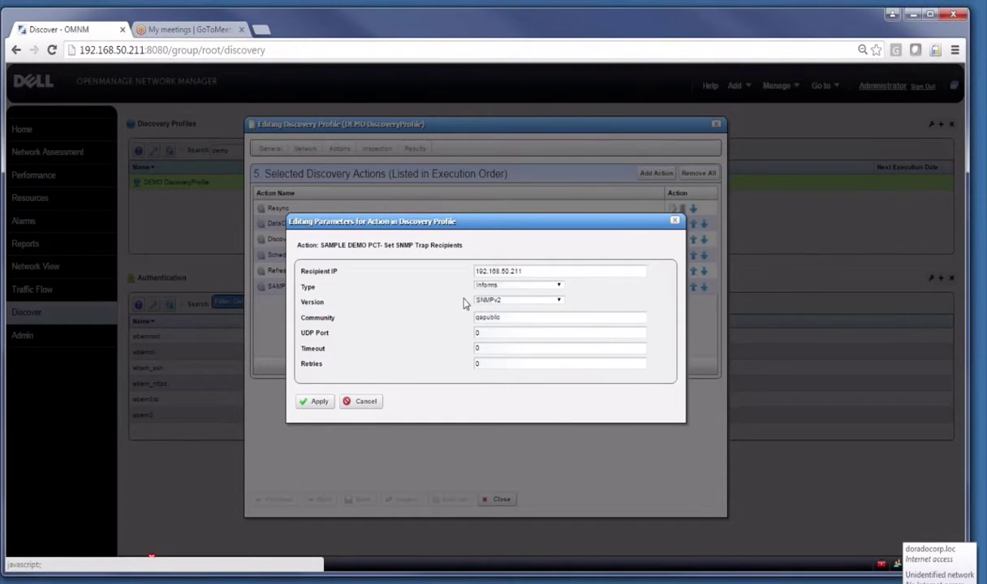
click(517, 285)
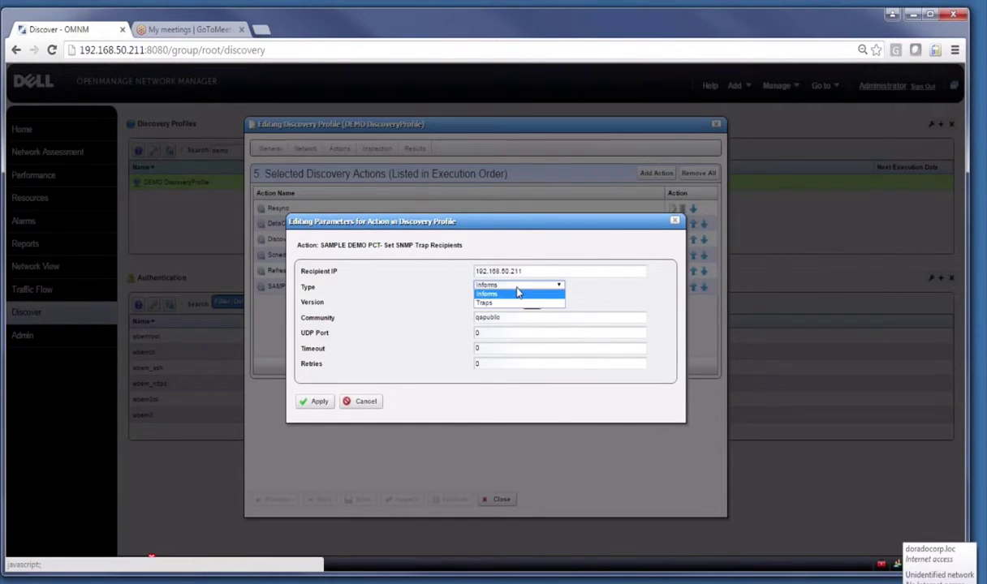
click(517, 292)
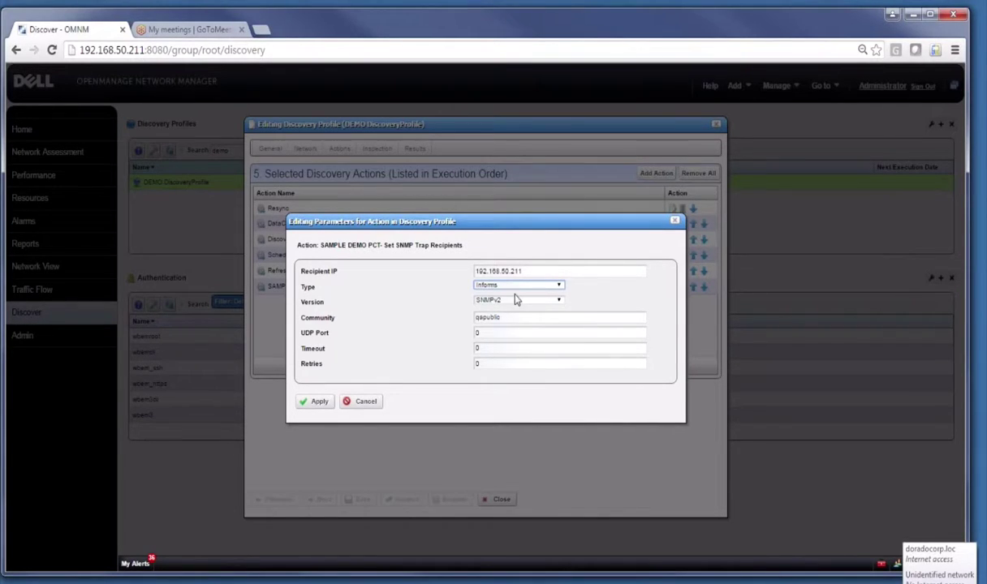
click(363, 402)
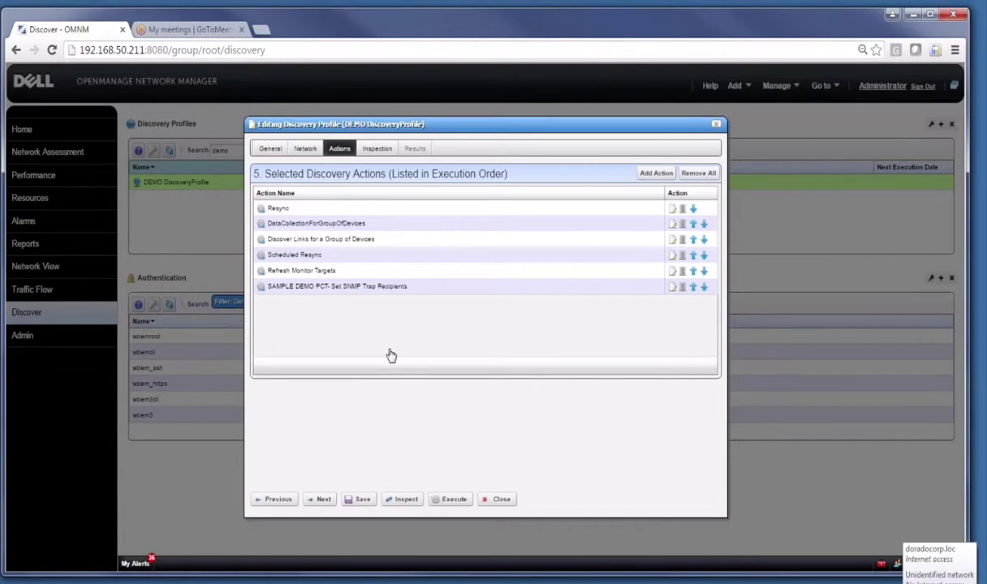
- Start a network inspection with the profile's current settings and check the ping status of the inspected device
click(376, 151)
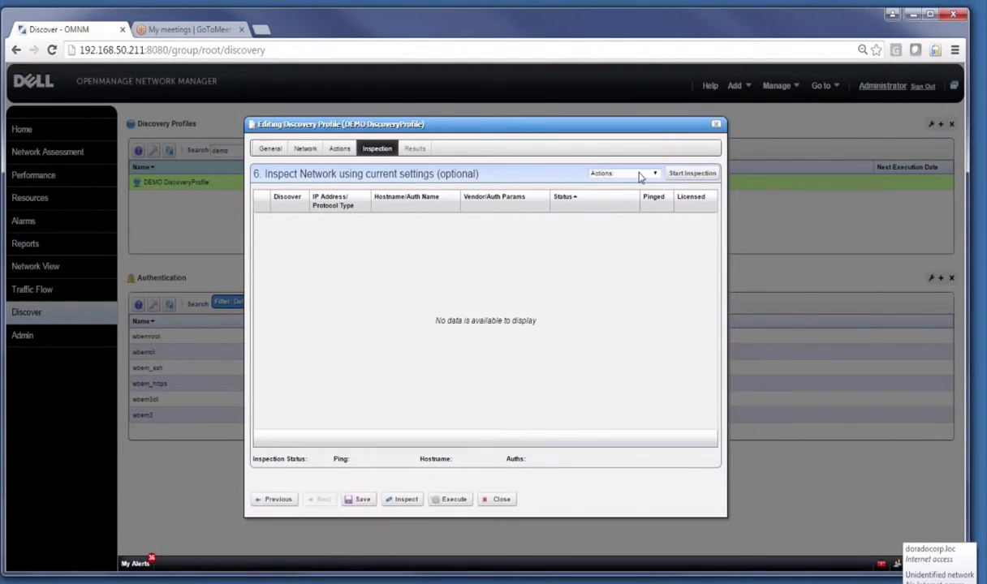
click(682, 174)
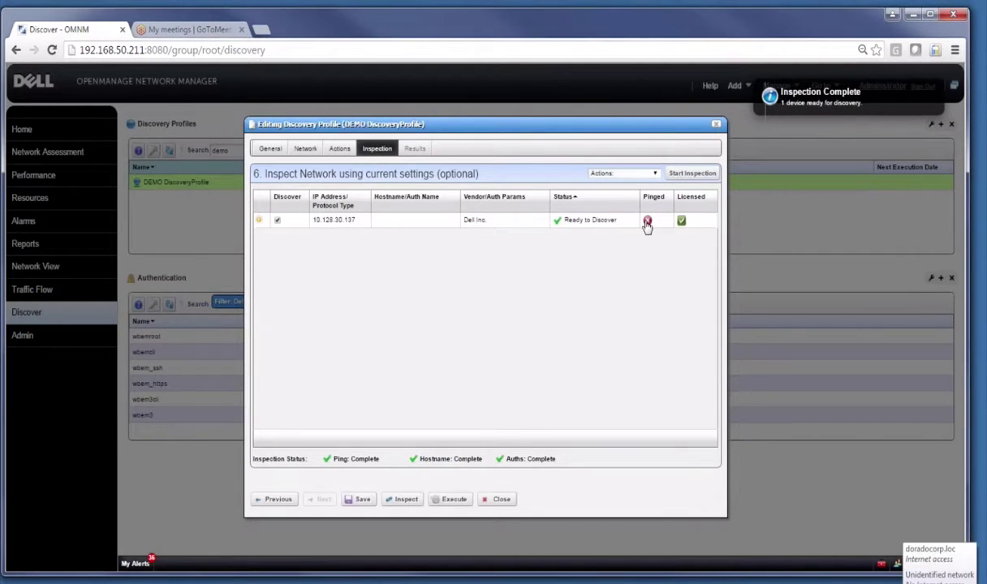
mouse_move(647, 227)
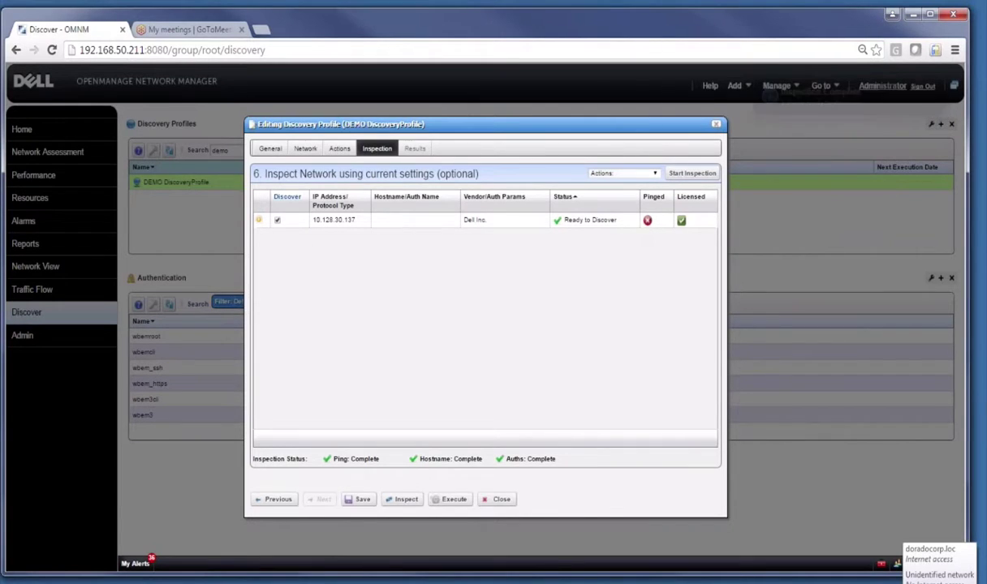
- Turn on pinging devices before authentication in the profile's general settings and go back to the inspection page
click(273, 150)
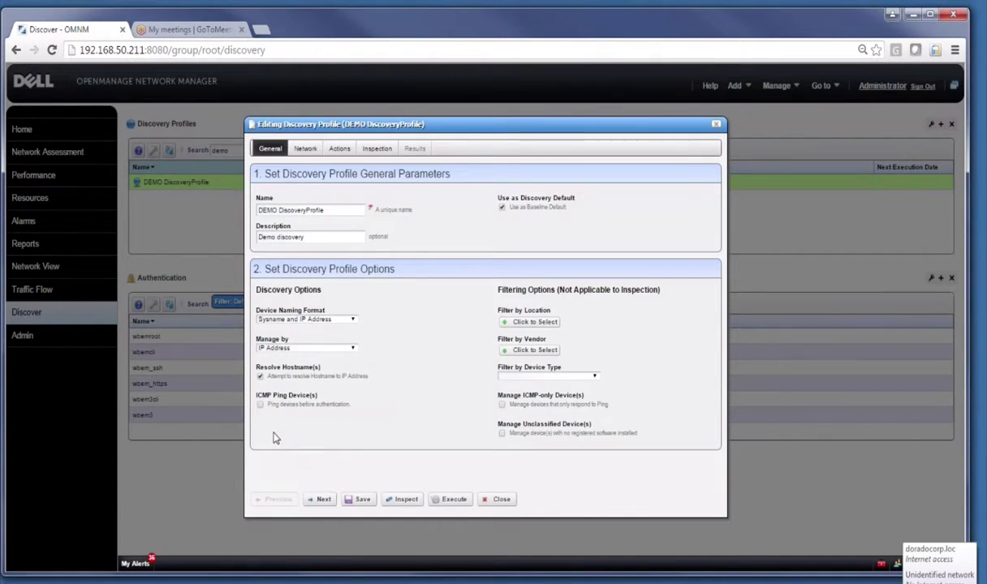
click(378, 149)
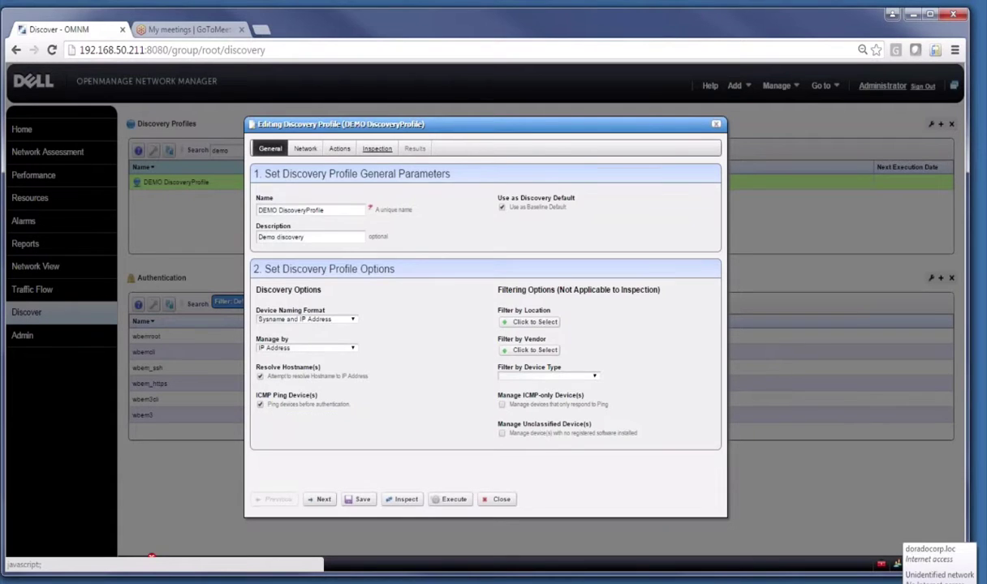
- Run the network inspection again and expand device 10.128.30.137 to check the authentication status of each protocol
click(686, 174)
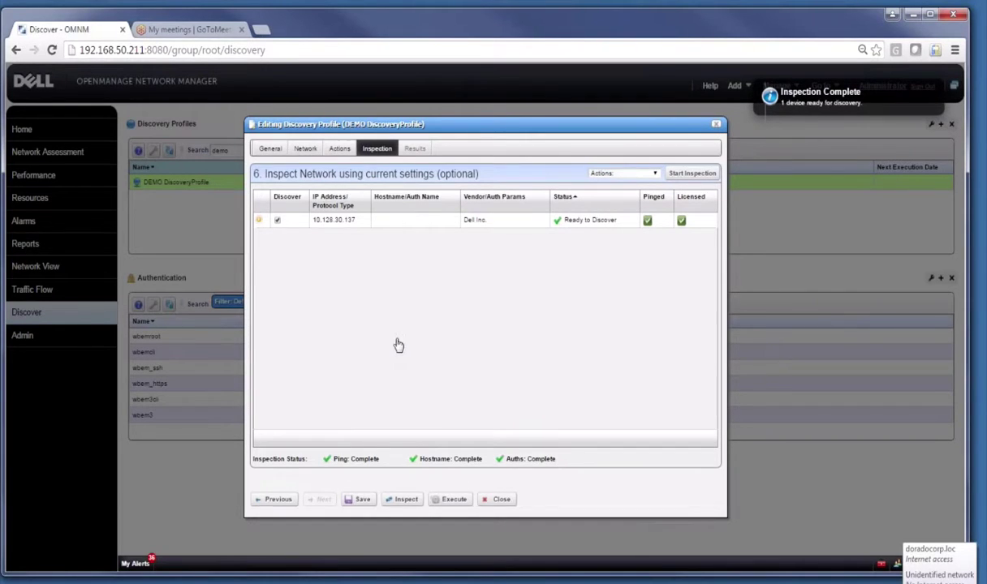
click(259, 221)
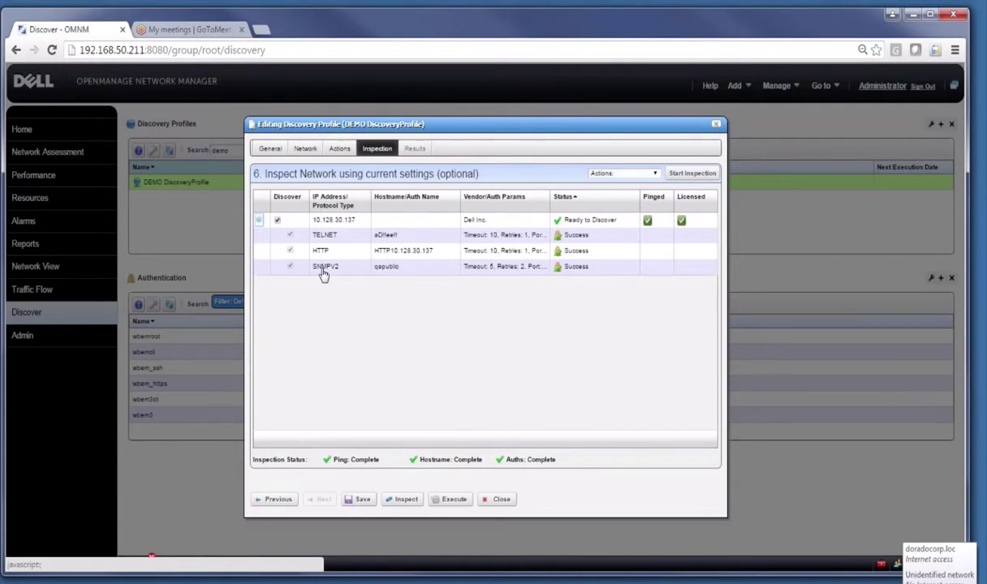
click(258, 222)
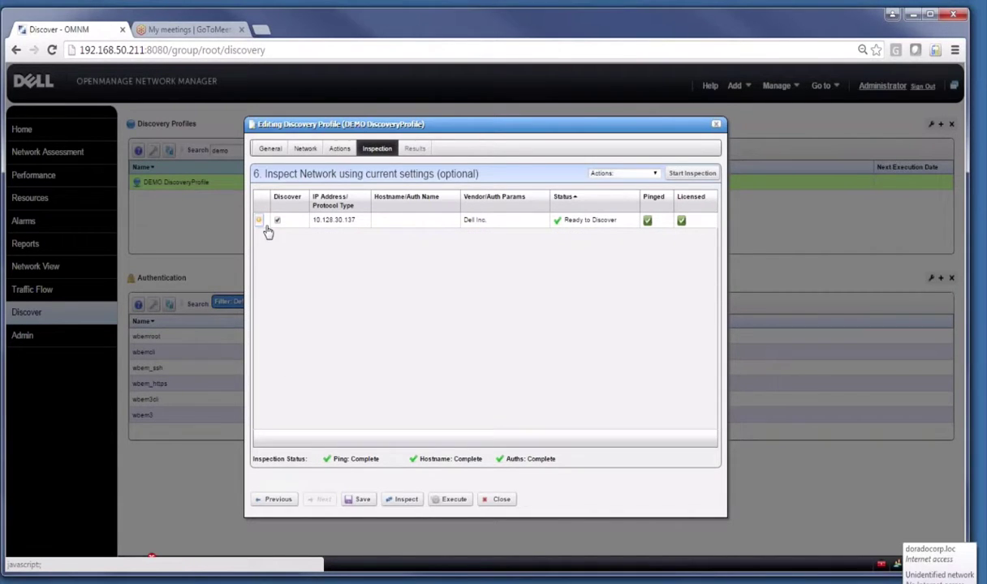
click(258, 223)
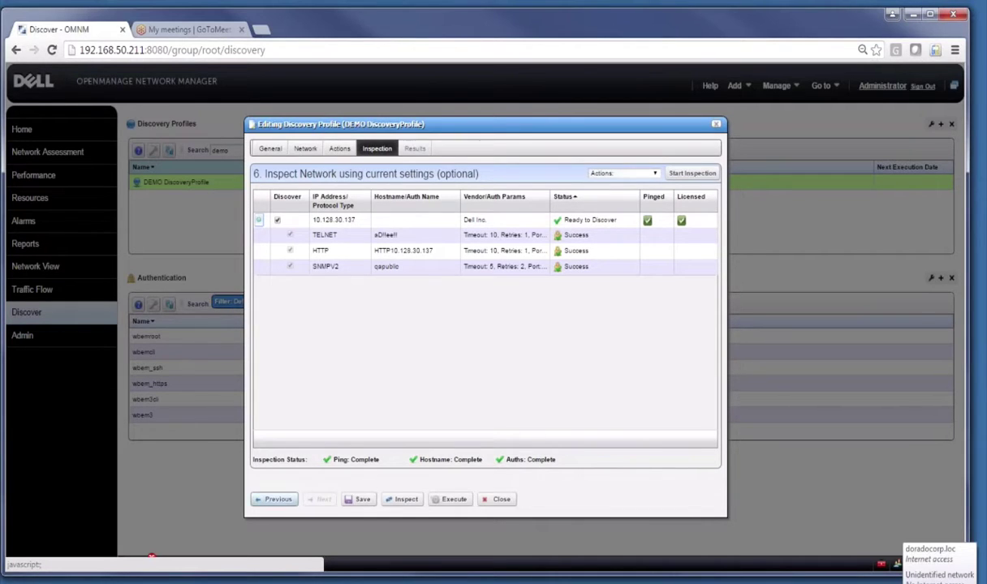
- Review the profile's discovery actions and its network addresses and authentications, and return to the inspection page
click(274, 502)
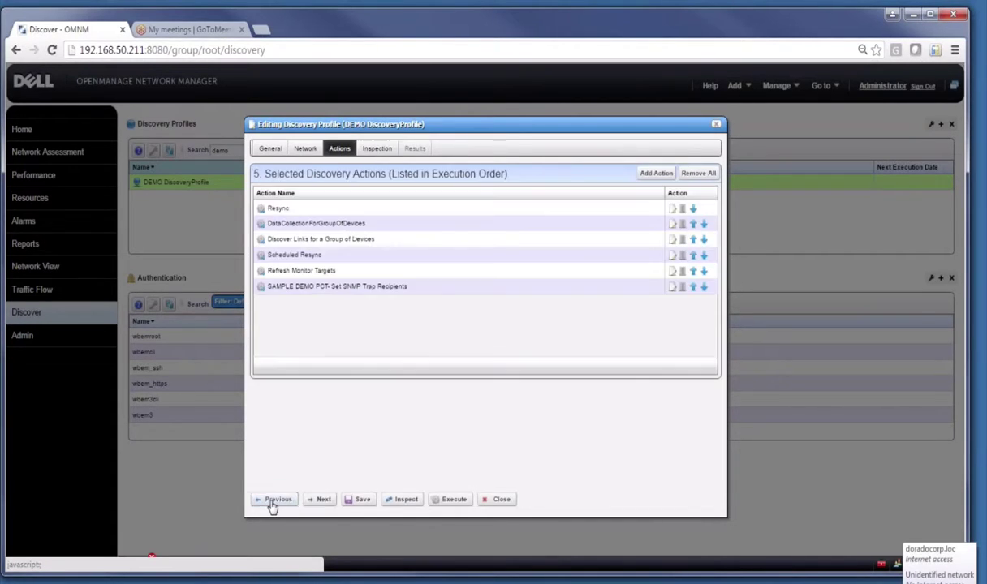
click(305, 148)
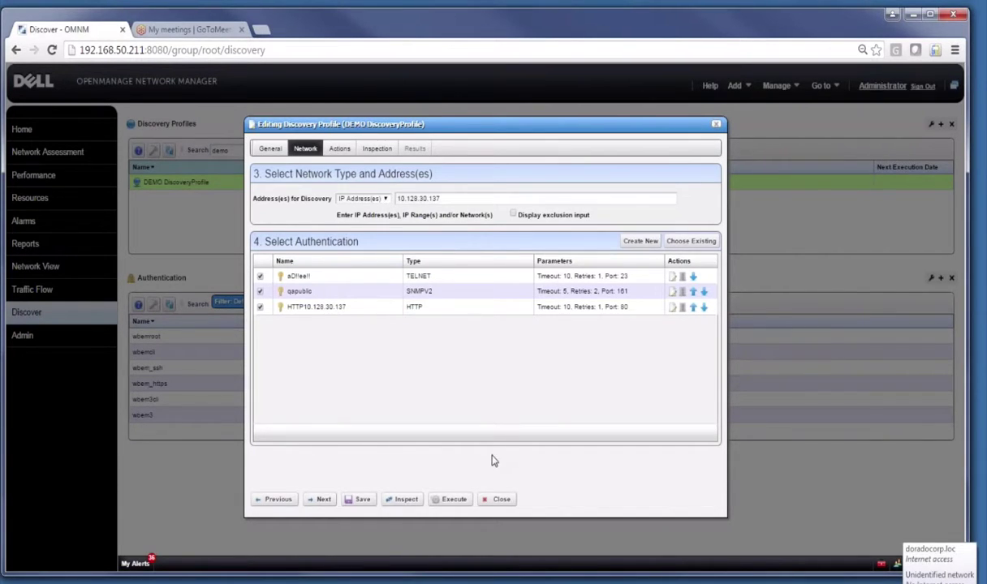
click(378, 148)
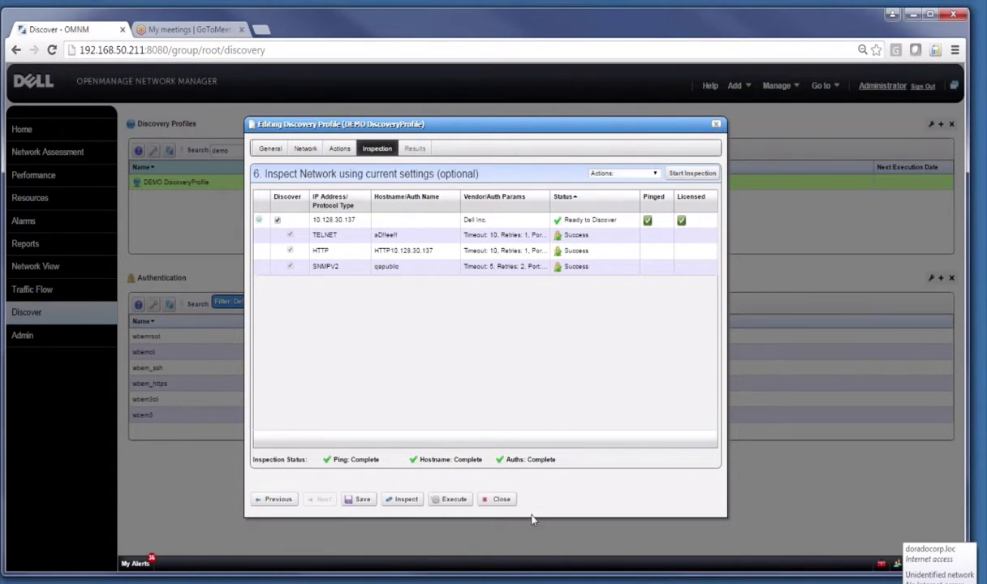
- Execute the discovery with the DEMO DiscoveryProfile, agreeing to proceed, review the running task messages and close the profile editor
click(451, 499)
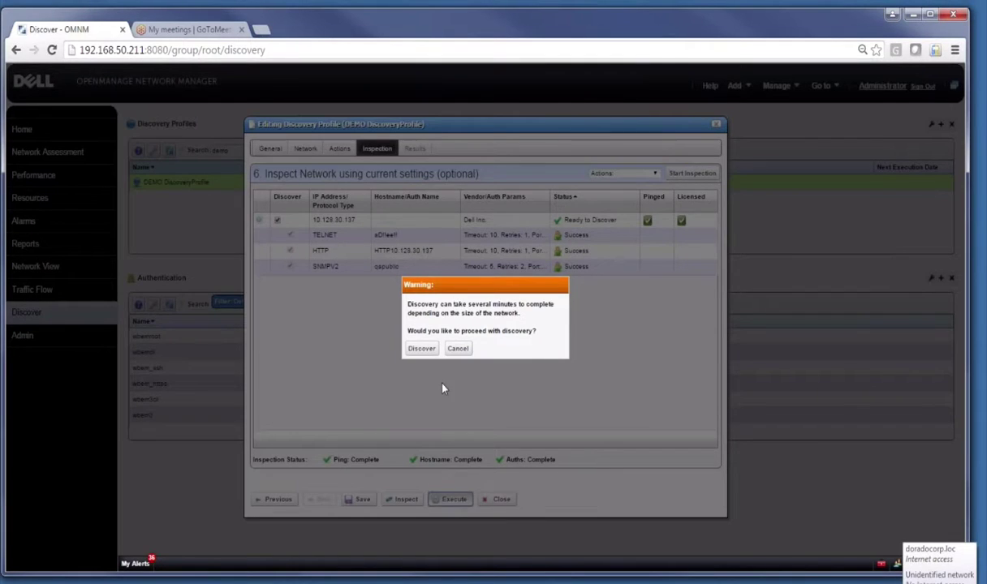
click(421, 348)
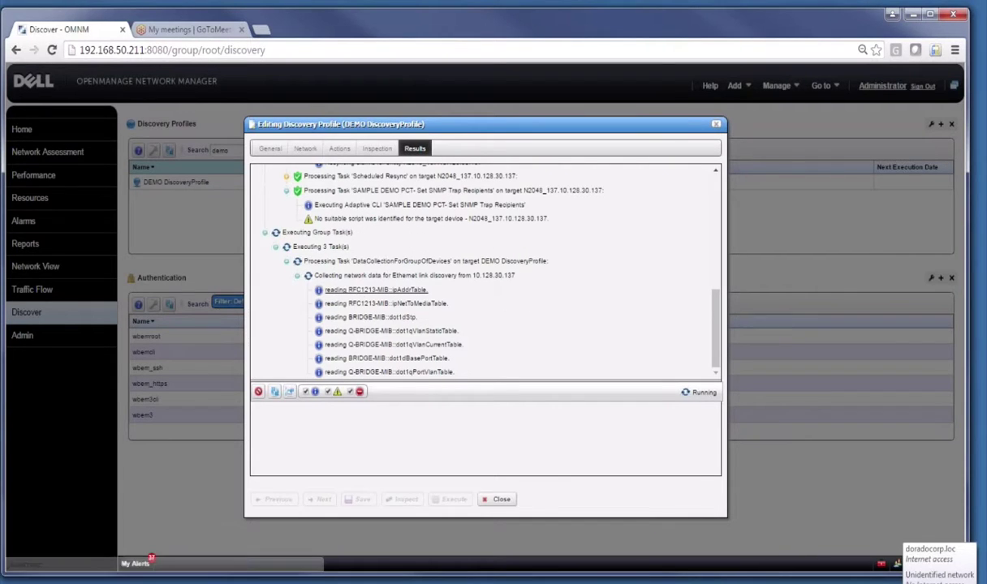
click(306, 392)
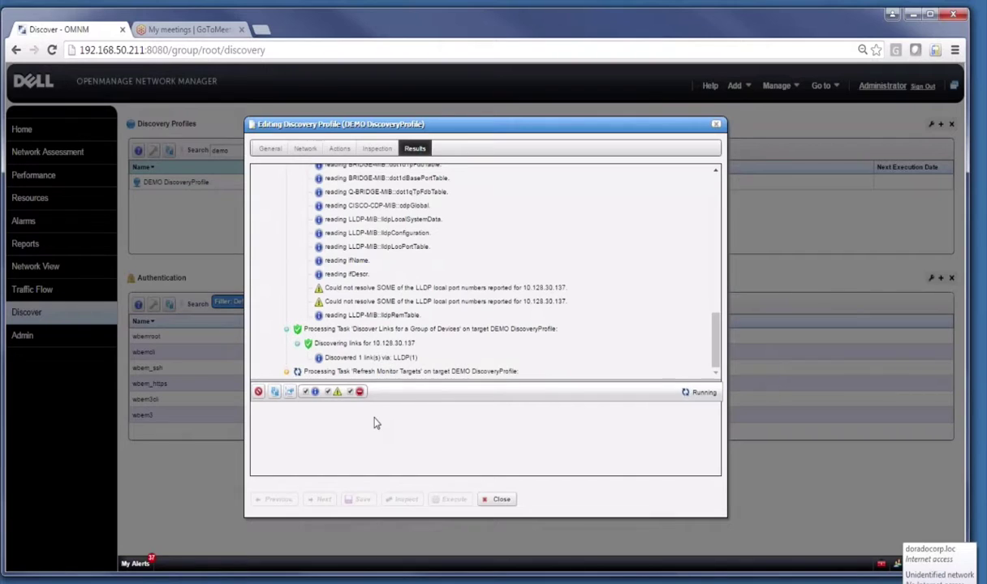
click(504, 501)
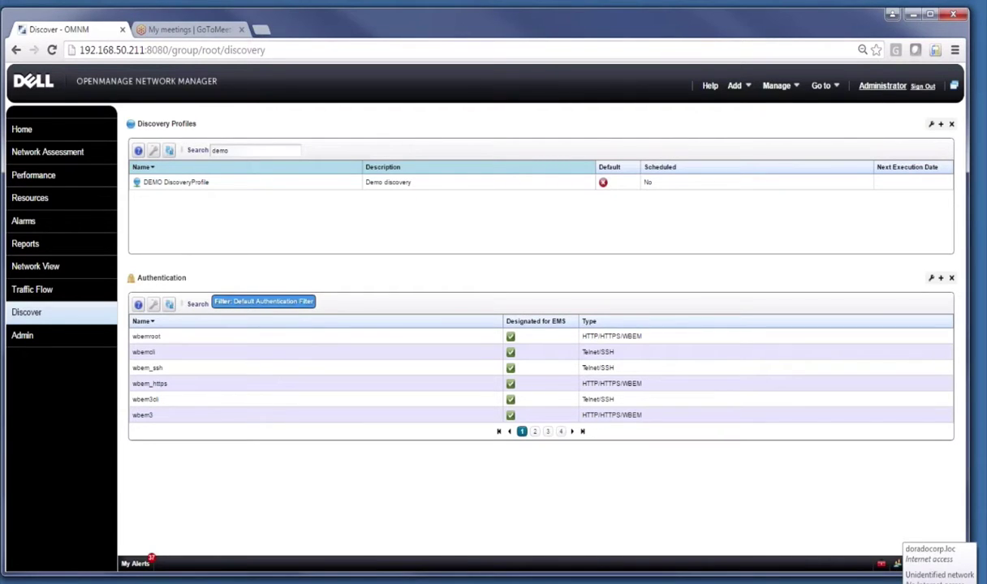
- Go to the Control Panel and open Redcell's Application Settings to review the Entity Change polling intervals
click(822, 86)
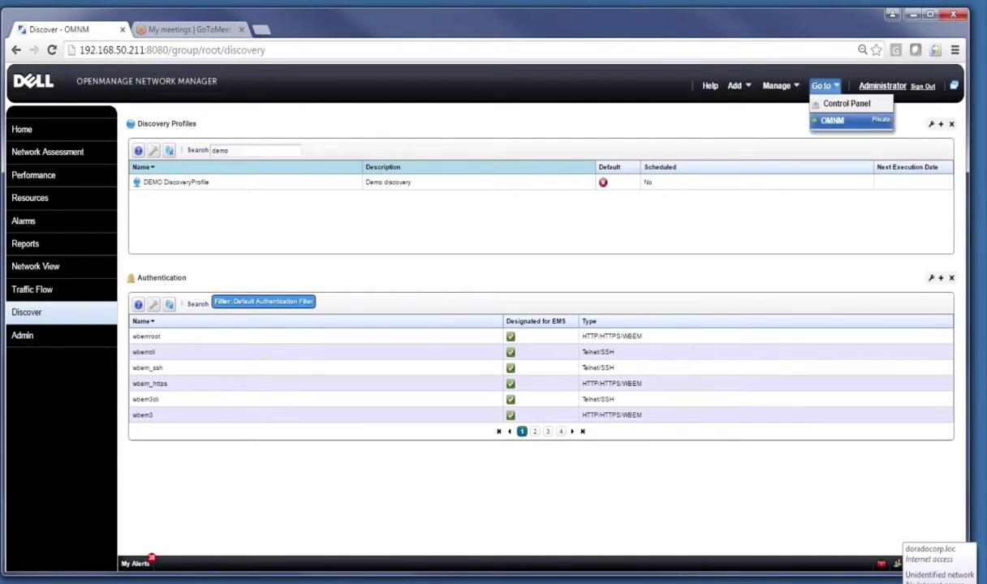
click(827, 107)
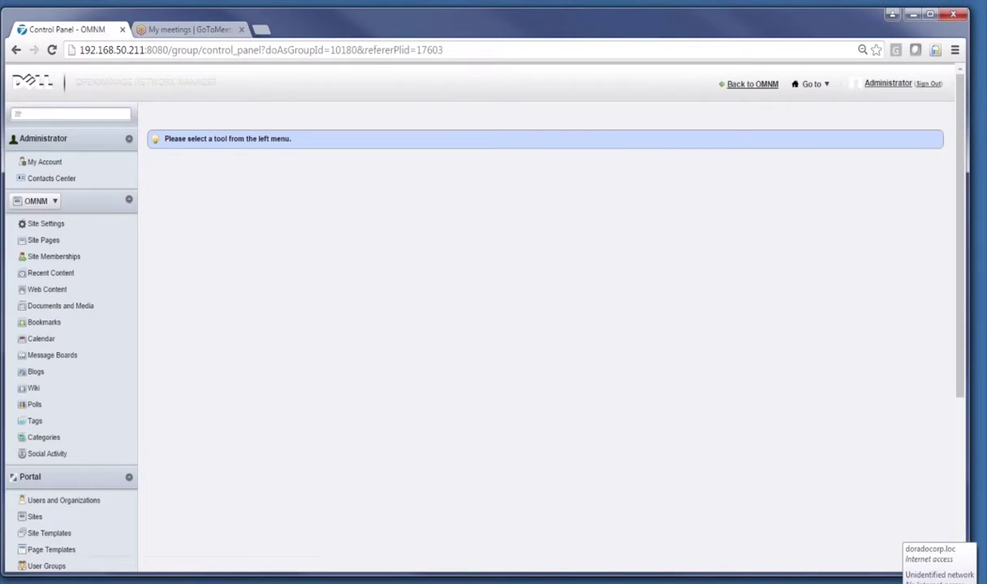
drag(963, 366, 962, 542)
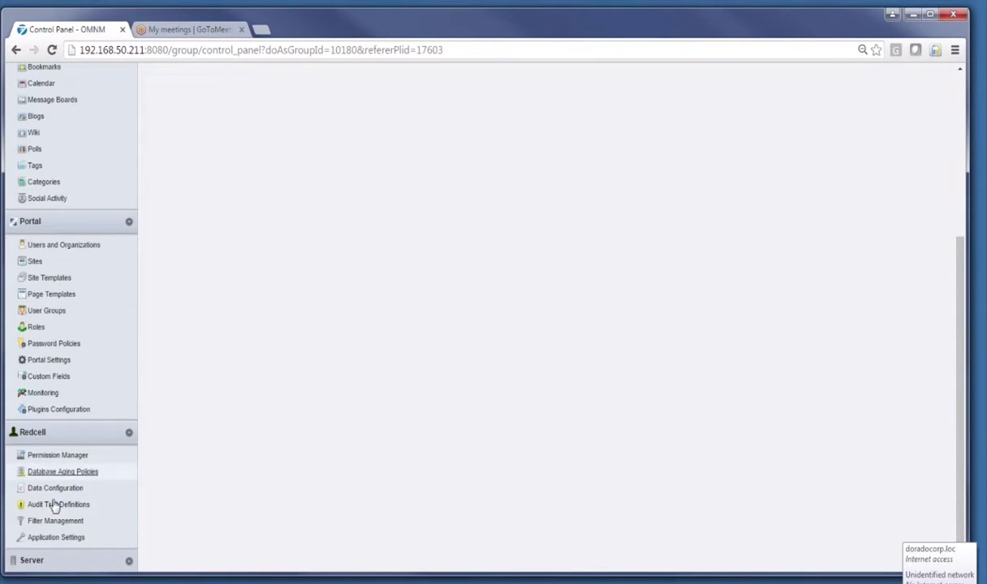
click(45, 537)
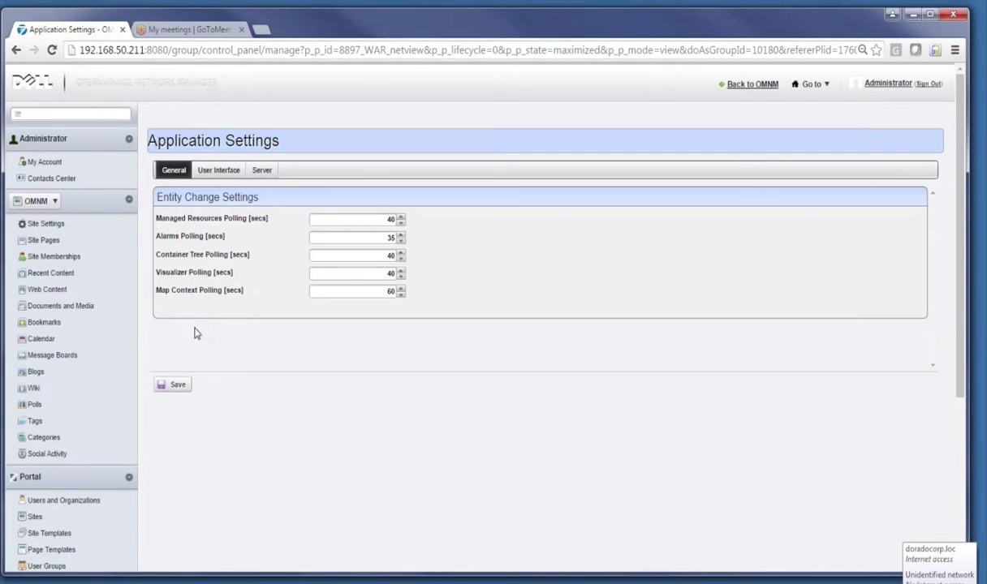
- Review the user interface settings for the map provider choices, initial coordinates, Job Viewer and performance charts without changing them
click(217, 169)
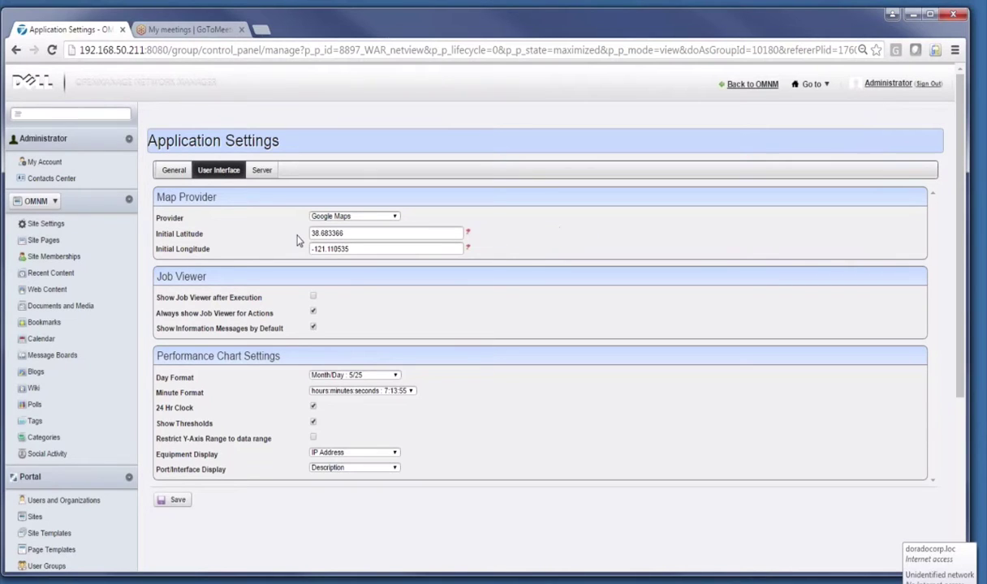
click(343, 233)
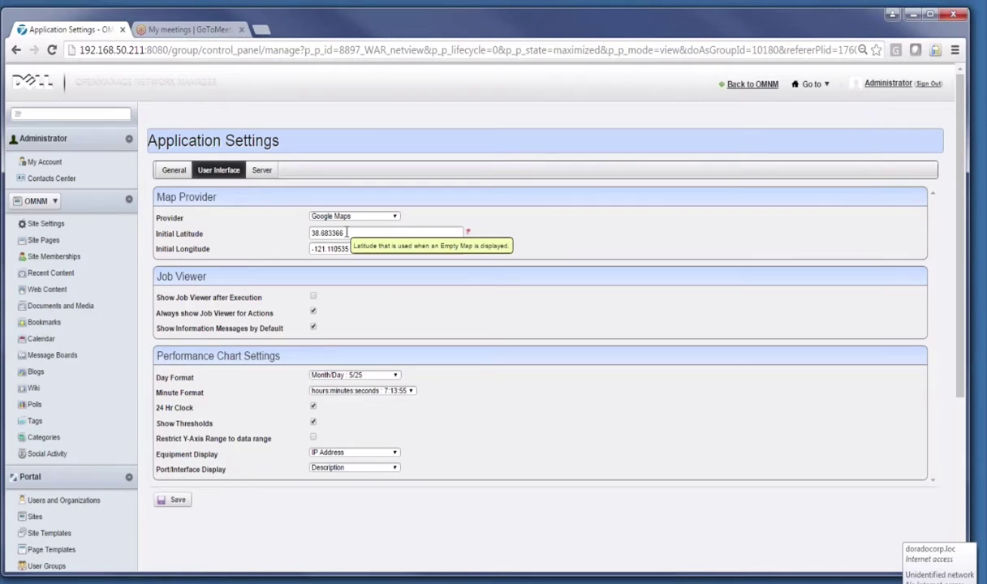
click(351, 217)
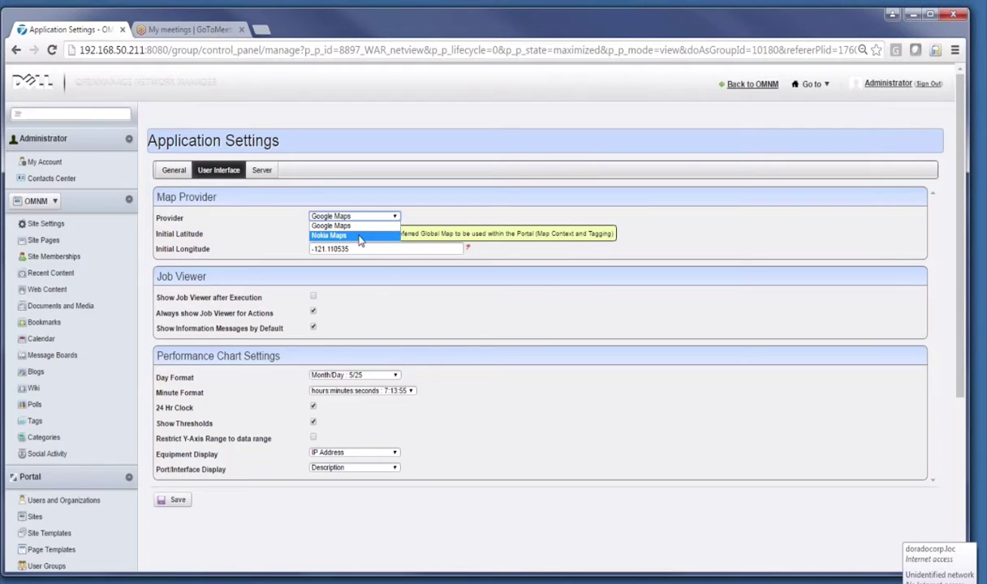
click(422, 197)
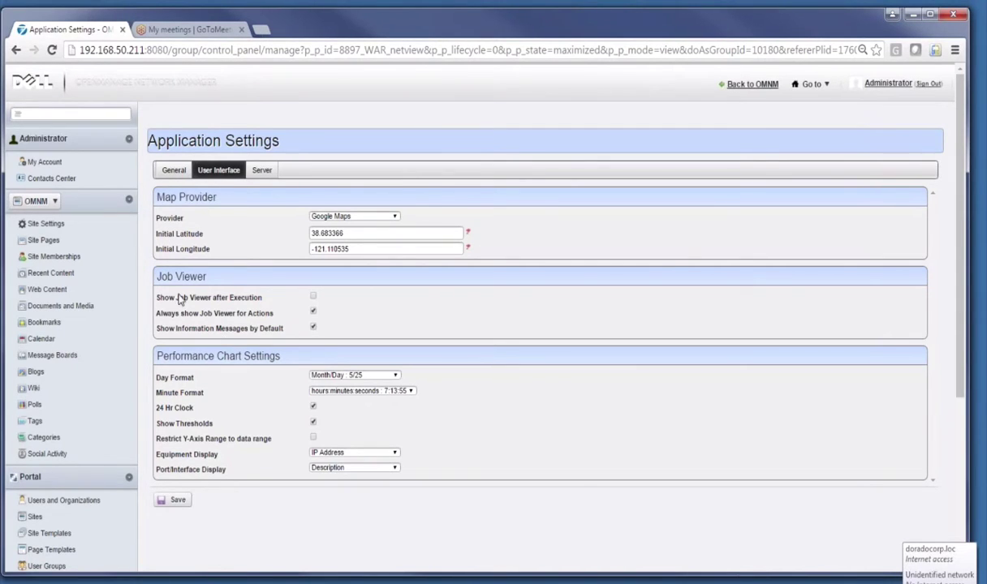
click(313, 328)
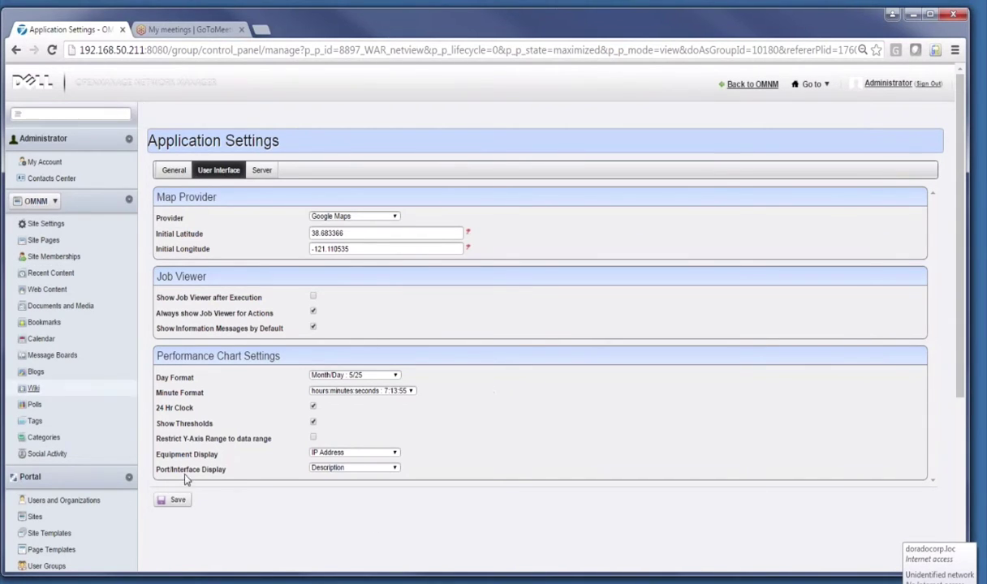
- Examine the server session settings, including Override System Defaults and the extended inactivity user roles, and return to OMNM without saving
click(260, 173)
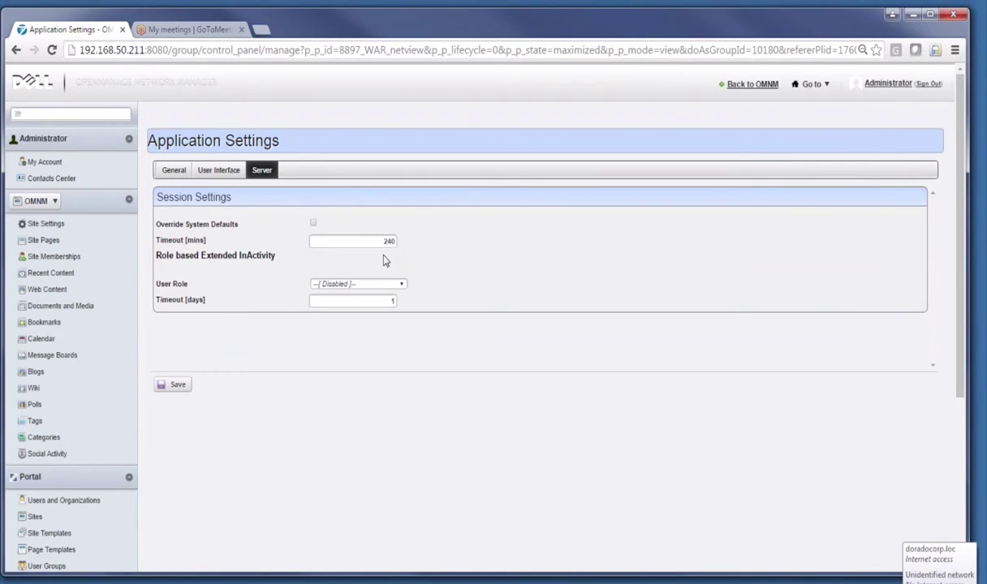
click(314, 224)
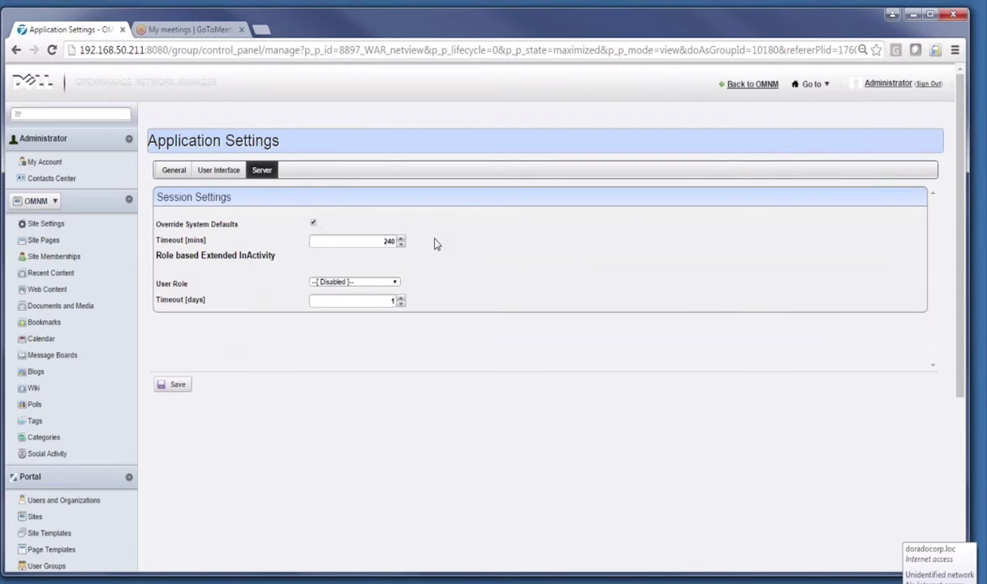
click(372, 282)
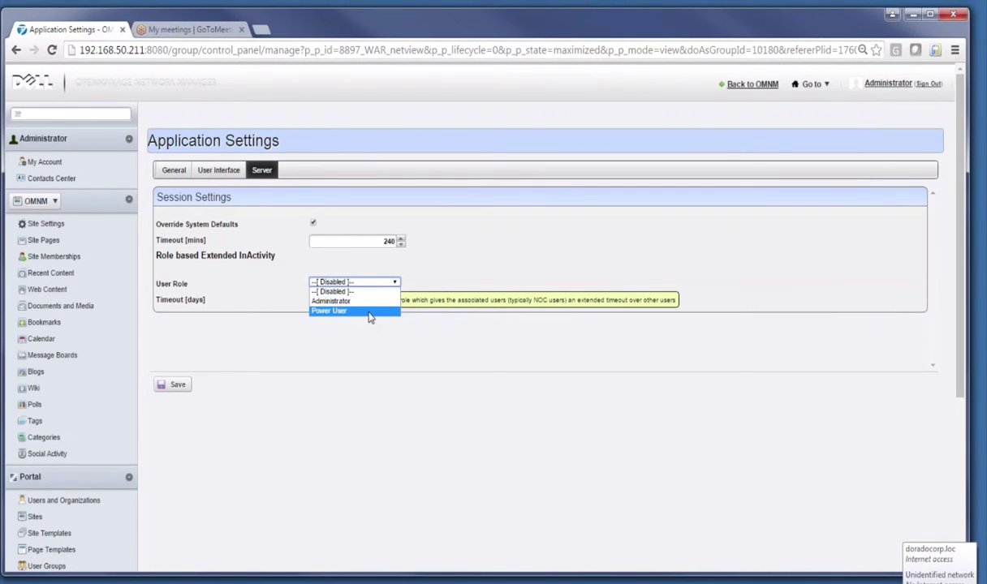
click(614, 227)
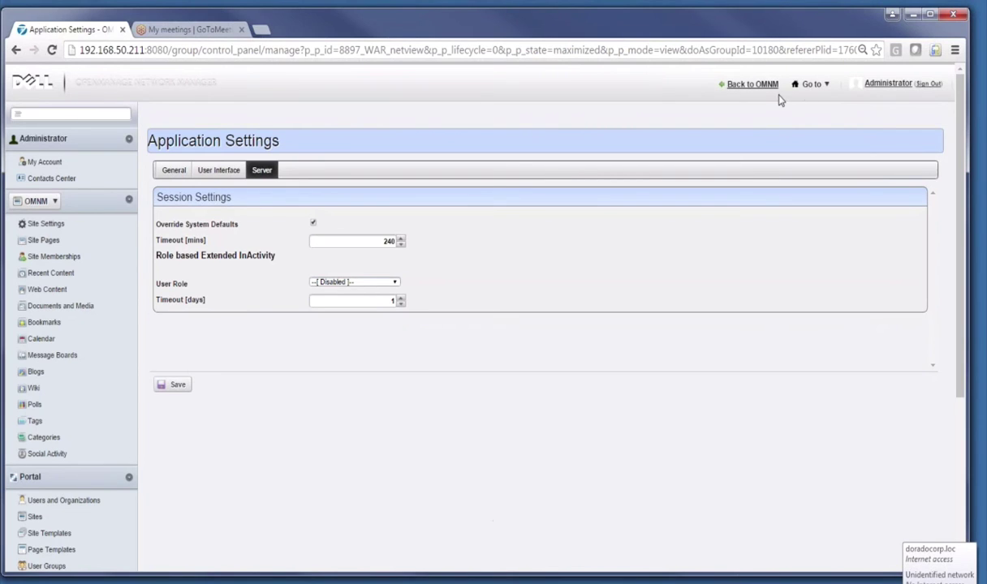
click(751, 84)
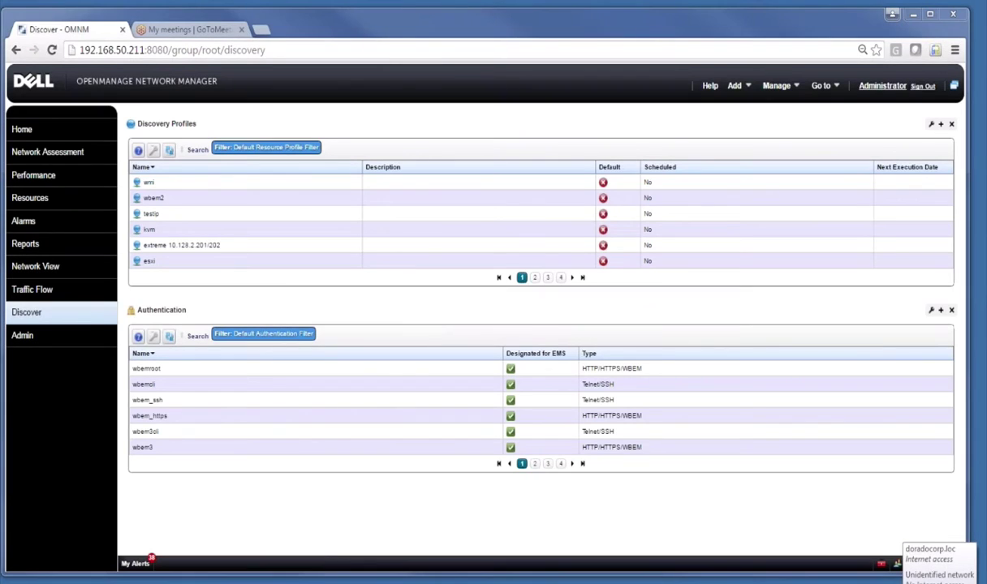